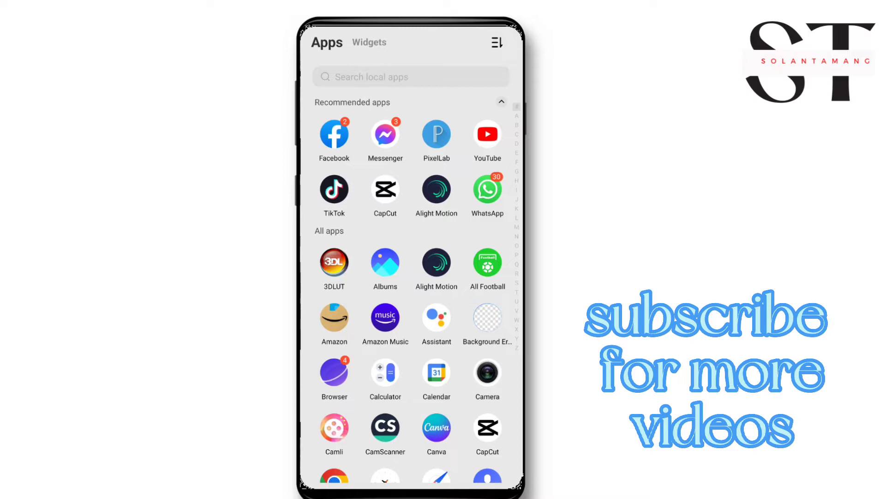
Launch PixelLab from the Android app drawer
{"action": "left_click", "coordinate": [436, 134]}
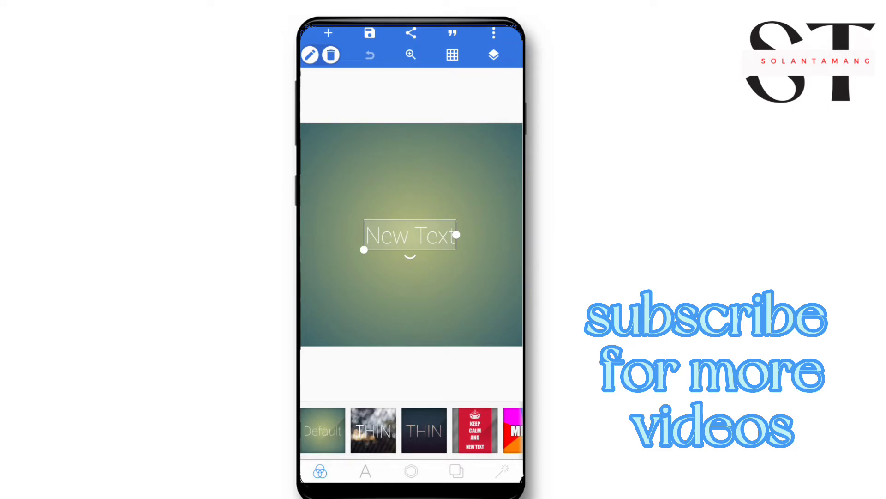
Delete the default New Text object and add a fresh text layer
{"action": "left_click", "coordinate": [331, 55]}
{"action": "left_click", "coordinate": [485, 281]}
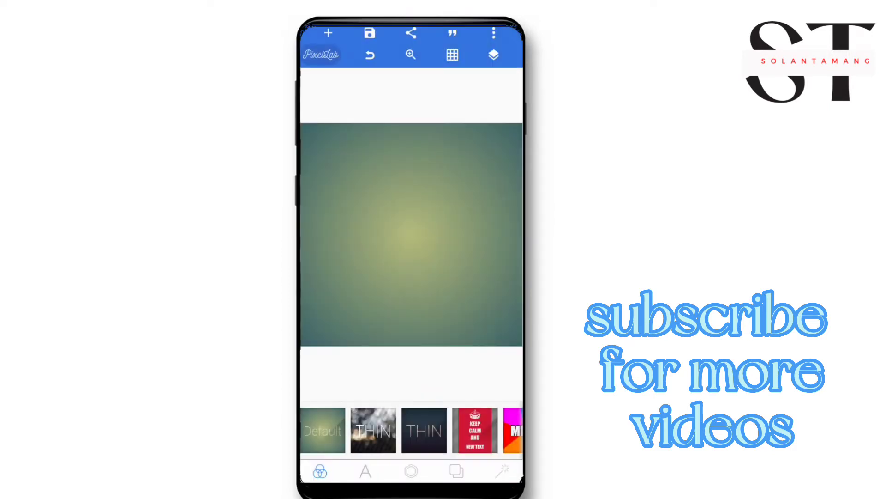
{"action": "left_click", "coordinate": [328, 33]}
{"action": "left_click", "coordinate": [333, 54]}
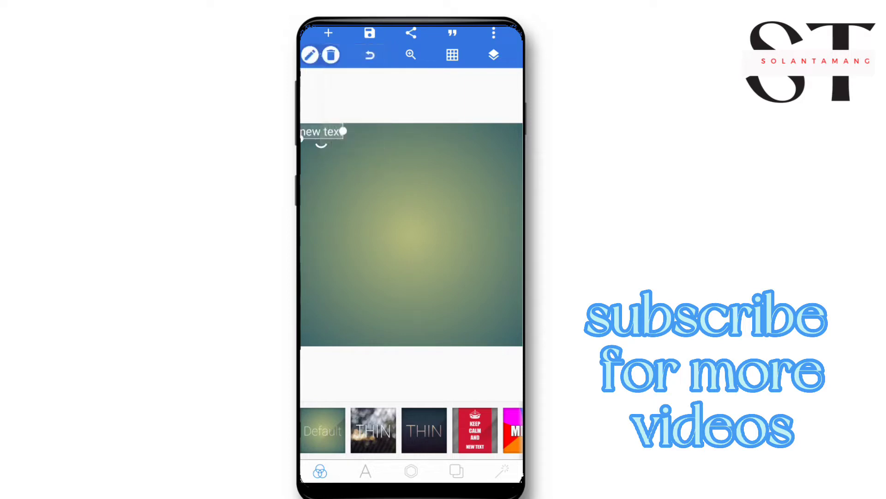
Change the new text to 'YouTube' and drag it toward the canvas centre
{"action": "double_click", "coordinate": [396, 201]}
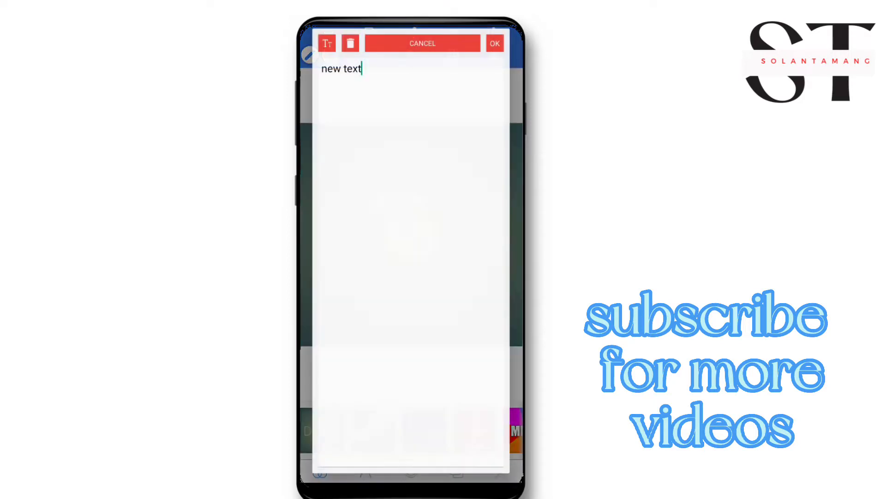
{"action": "key", "text": "BackSpace"}
{"action": "key", "text": "BackSpace"}
{"action": "key", "text": "BackSpace"}
{"action": "key", "text": "BackSpace"}
{"action": "key", "text": "BackSpace"}
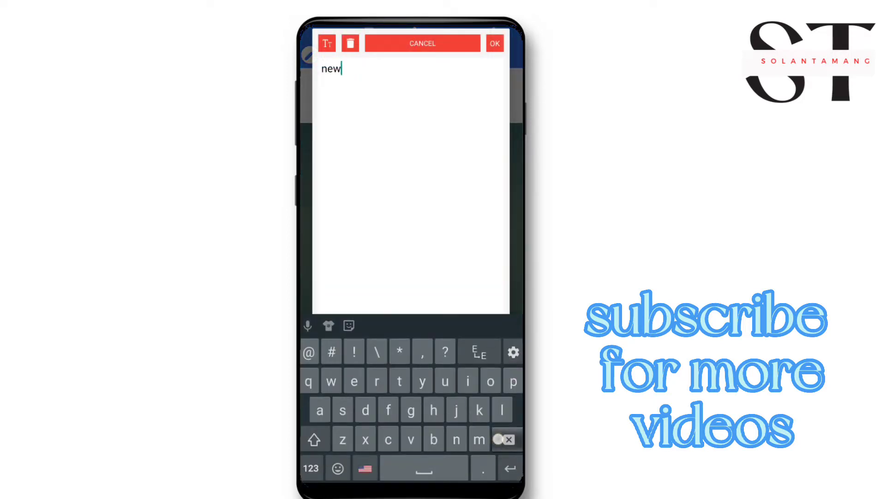
{"action": "key", "text": "BackSpace"}
{"action": "key", "text": "BackSpace"}
{"action": "key", "text": "BackSpace"}
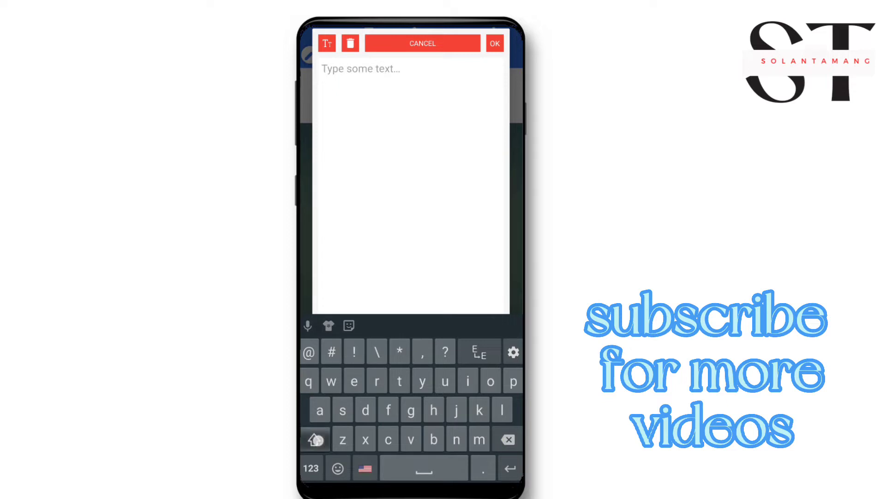
{"action": "type", "text": "You"}
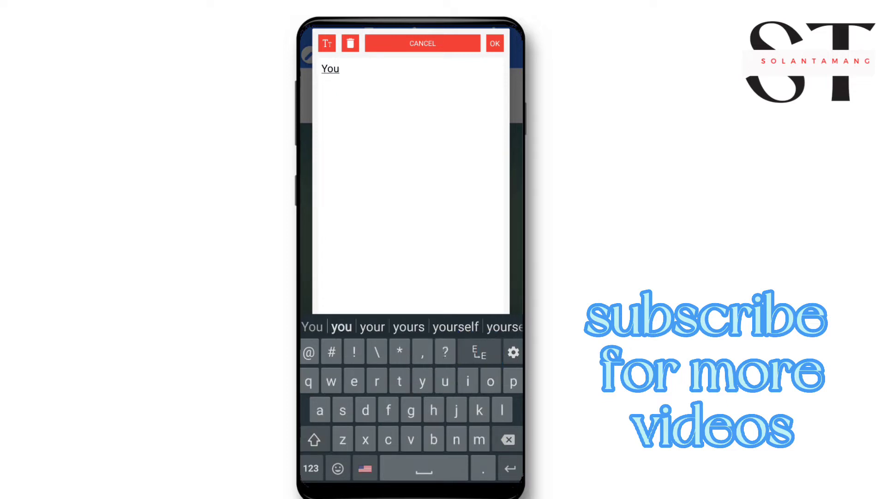
{"action": "left_click", "coordinate": [314, 439]}
{"action": "type", "text": "Tu"}
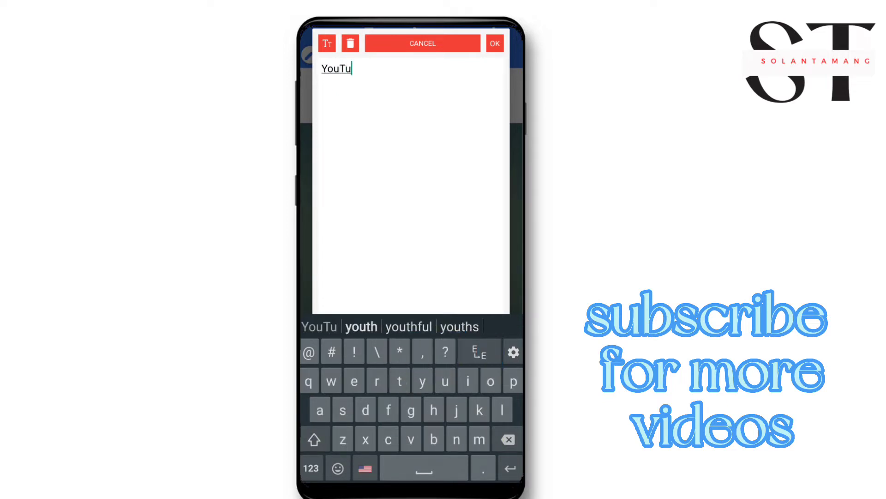
{"action": "type", "text": "be"}
{"action": "left_click", "coordinate": [495, 44]}
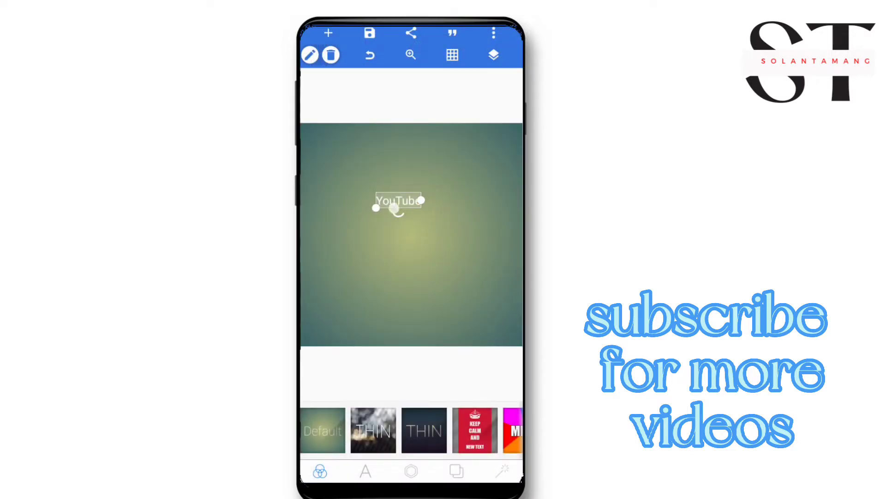
{"action": "left_click_drag", "start_coordinate": [393, 206], "coordinate": [407, 247]}
Resize the canvas to the 1280x720 Youtube thumbnail preset
{"action": "left_click", "coordinate": [411, 471]}
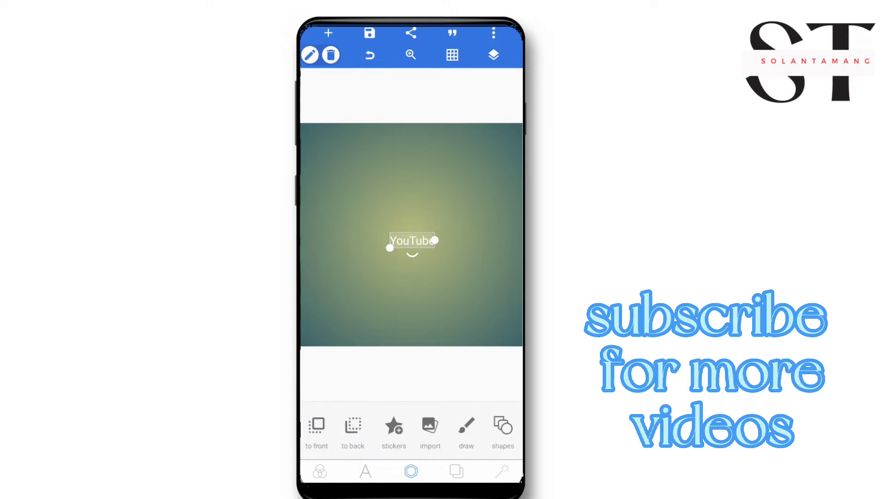
{"action": "scroll", "coordinate": [411, 430], "scroll_direction": "right", "scroll_amount": 3}
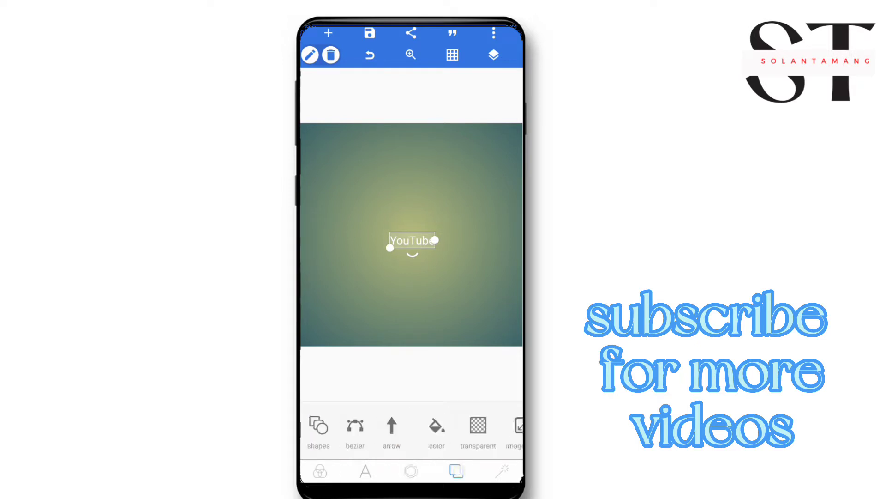
{"action": "left_click", "coordinate": [456, 471]}
{"action": "left_click", "coordinate": [399, 430]}
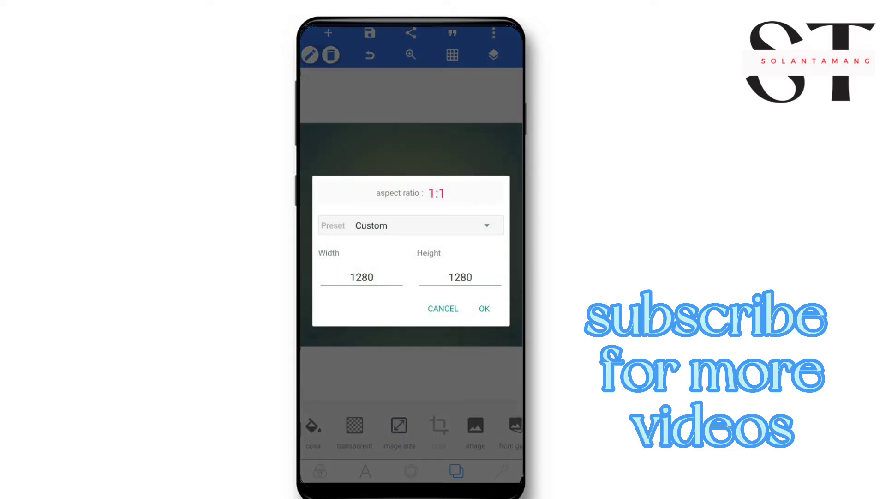
{"action": "left_click", "coordinate": [415, 225]}
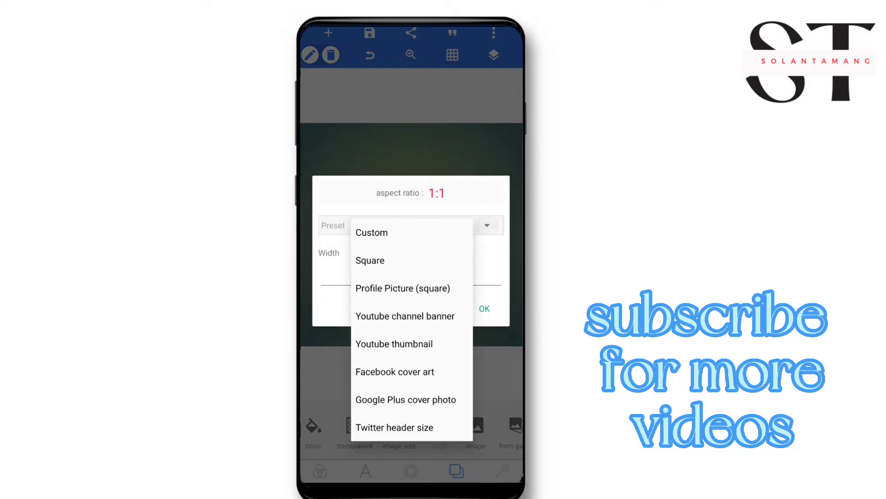
{"action": "left_click", "coordinate": [394, 344]}
{"action": "left_click", "coordinate": [485, 308]}
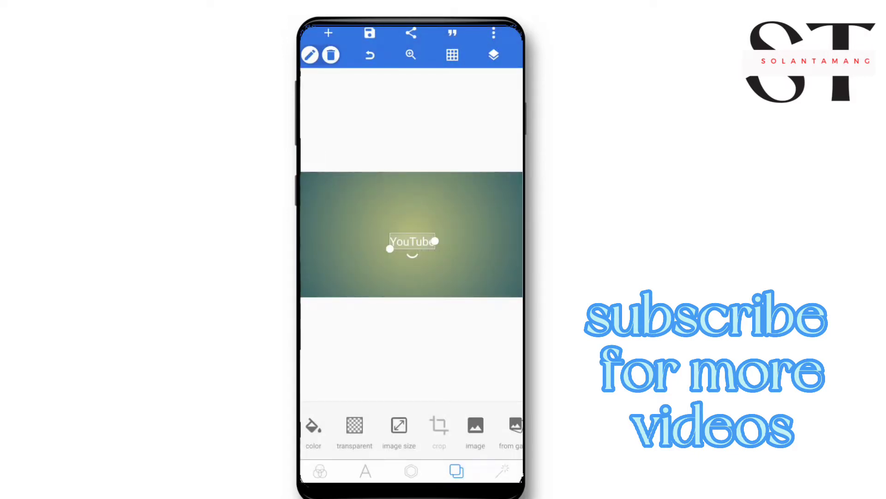
{"action": "left_click_drag", "start_coordinate": [461, 427], "coordinate": [389, 427]}
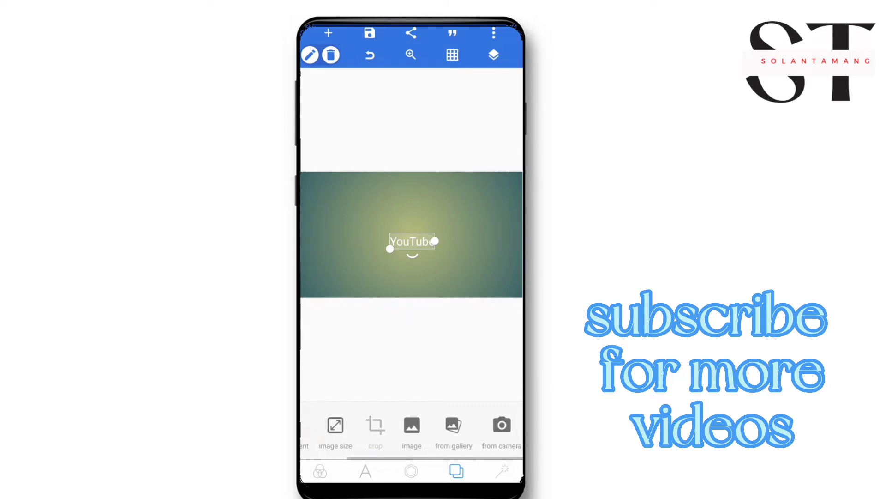
Set the YouTube text size to 186
{"action": "left_click", "coordinate": [365, 471]}
{"action": "mouse_move", "coordinate": [461, 427]}
{"action": "left_mouse_down"}
{"action": "mouse_move", "coordinate": [363, 427]}
{"action": "mouse_move", "coordinate": [385, 427]}
{"action": "left_mouse_up"}
{"action": "mouse_move", "coordinate": [462, 427]}
{"action": "left_mouse_down"}
{"action": "mouse_move", "coordinate": [362, 427]}
{"action": "mouse_move", "coordinate": [391, 428]}
{"action": "left_mouse_up"}
{"action": "left_click", "coordinate": [382, 430]}
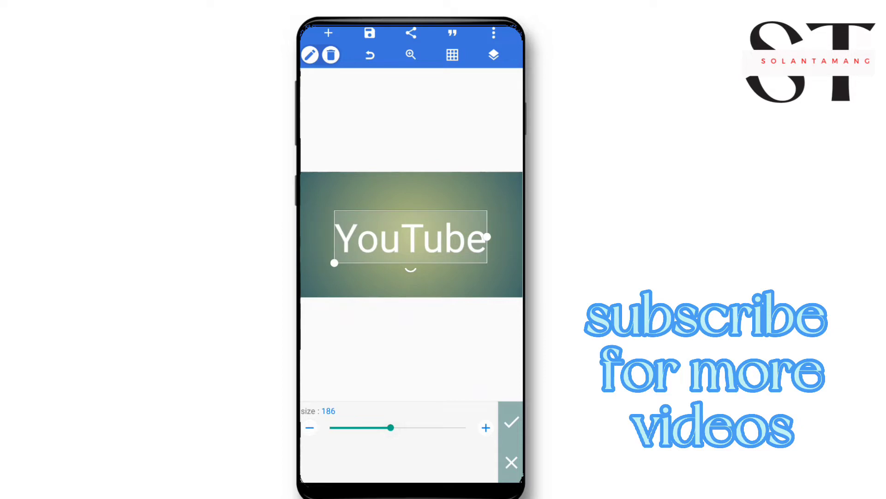
{"action": "left_click", "coordinate": [511, 422]}
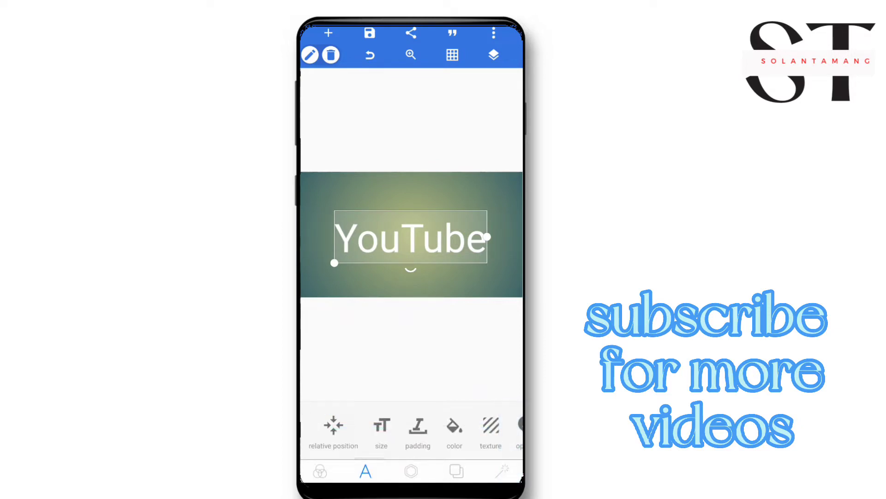
{"action": "left_click_drag", "start_coordinate": [417, 425], "coordinate": [296, 425]}
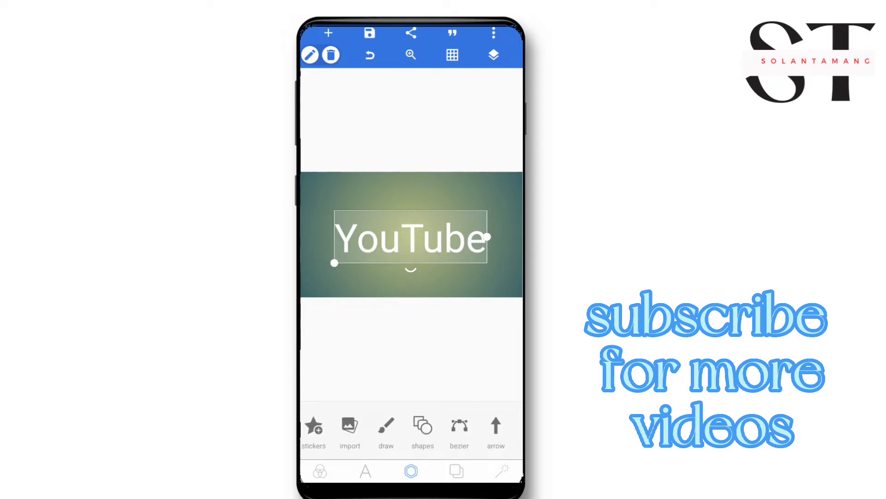
Bring the YouTube text layer to the front
{"action": "left_click", "coordinate": [457, 471]}
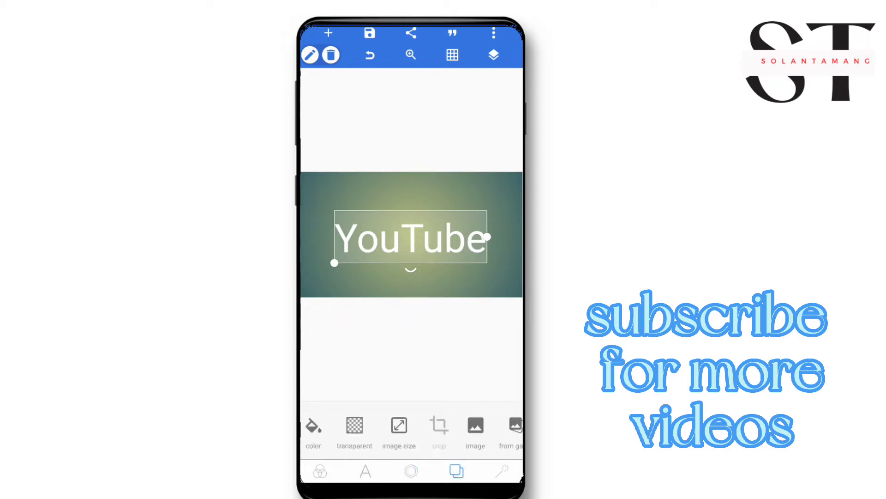
{"action": "mouse_move", "coordinate": [461, 429]}
{"action": "left_mouse_down"}
{"action": "mouse_move", "coordinate": [395, 429]}
{"action": "mouse_move", "coordinate": [418, 430]}
{"action": "left_mouse_up"}
{"action": "left_click", "coordinate": [504, 471]}
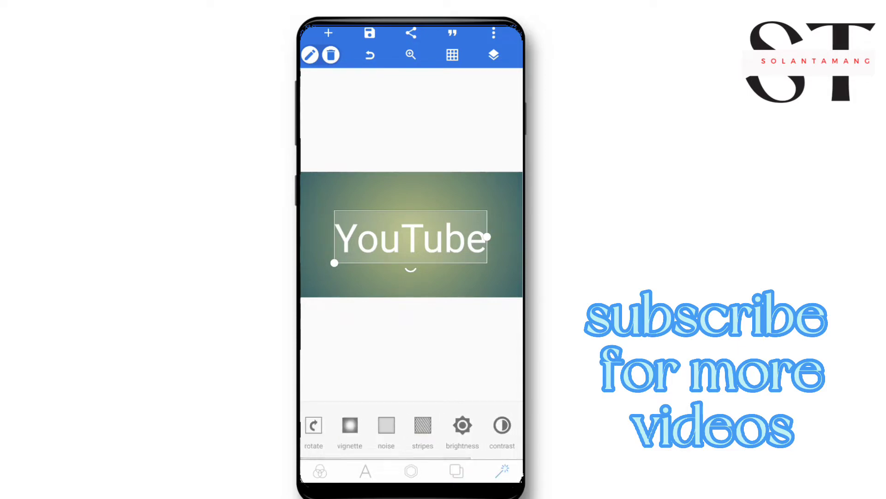
{"action": "left_click", "coordinate": [320, 471]}
{"action": "left_click", "coordinate": [365, 471]}
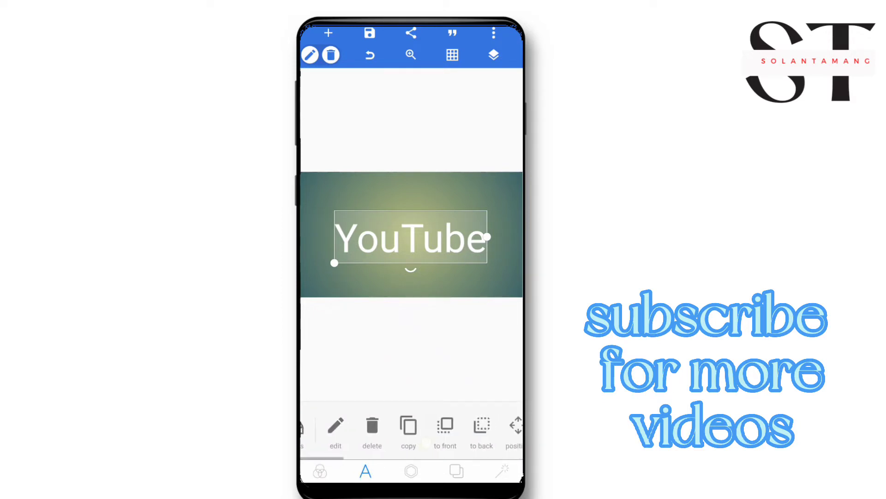
{"action": "left_click_drag", "start_coordinate": [461, 429], "coordinate": [413, 430]}
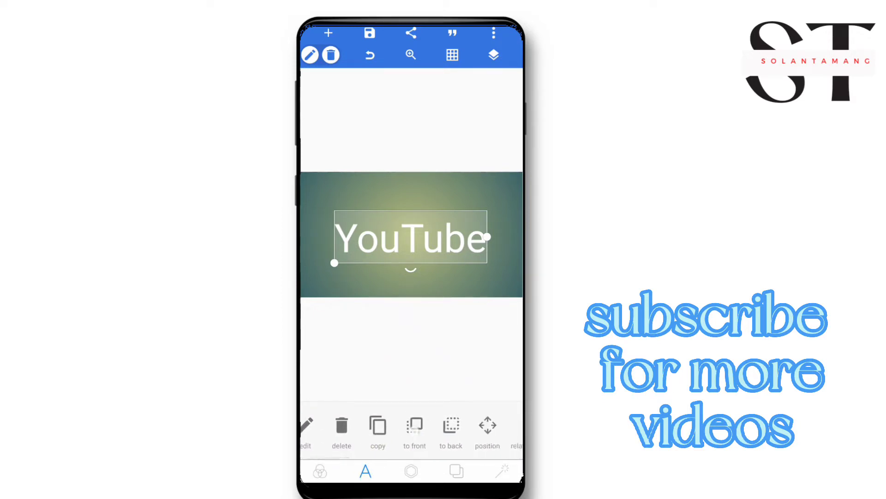
{"action": "left_click", "coordinate": [414, 424]}
{"action": "left_click", "coordinate": [414, 424]}
{"action": "left_click_drag", "start_coordinate": [415, 425], "coordinate": [343, 425]}
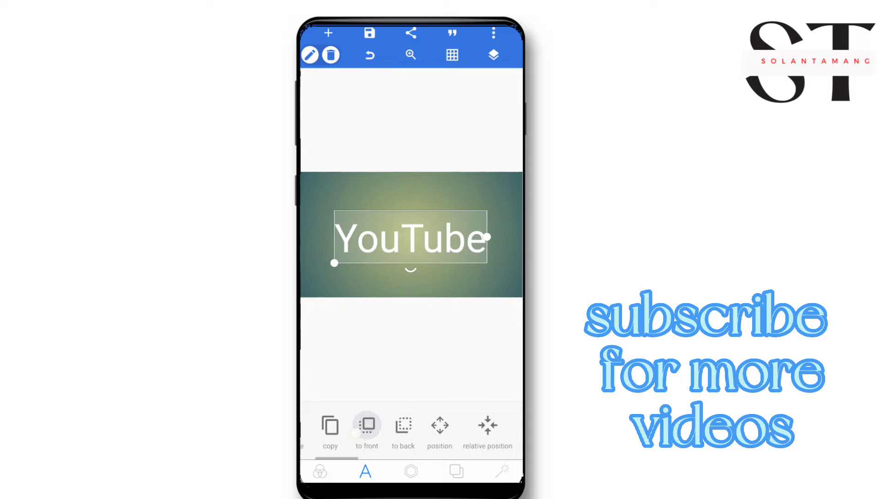
{"action": "left_click_drag", "start_coordinate": [462, 425], "coordinate": [400, 425]}
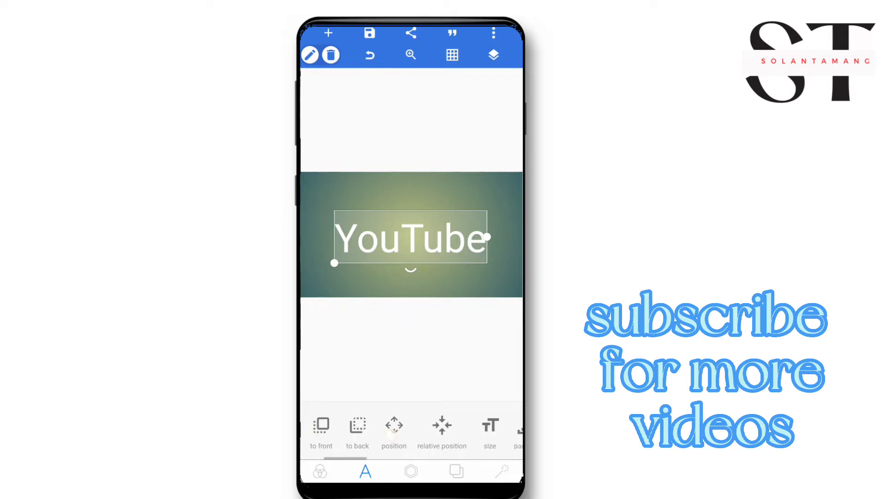
Enlarge the YouTube text to size 212 and nudge it slightly up and left
{"action": "left_click", "coordinate": [449, 425]}
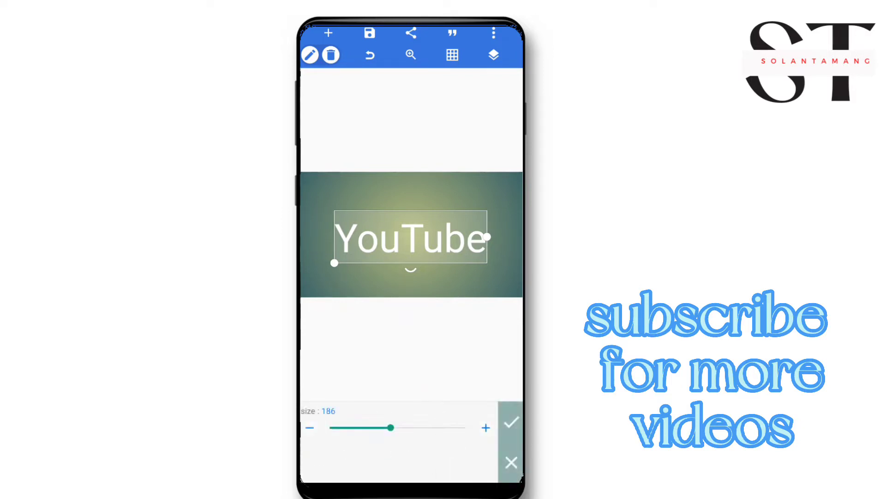
{"action": "left_click_drag", "start_coordinate": [391, 427], "coordinate": [399, 428]}
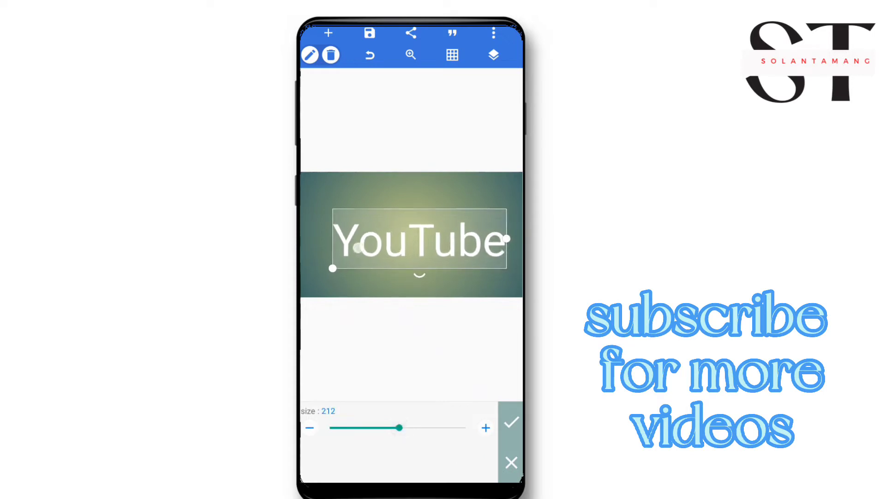
{"action": "left_click_drag", "start_coordinate": [360, 248], "coordinate": [351, 238]}
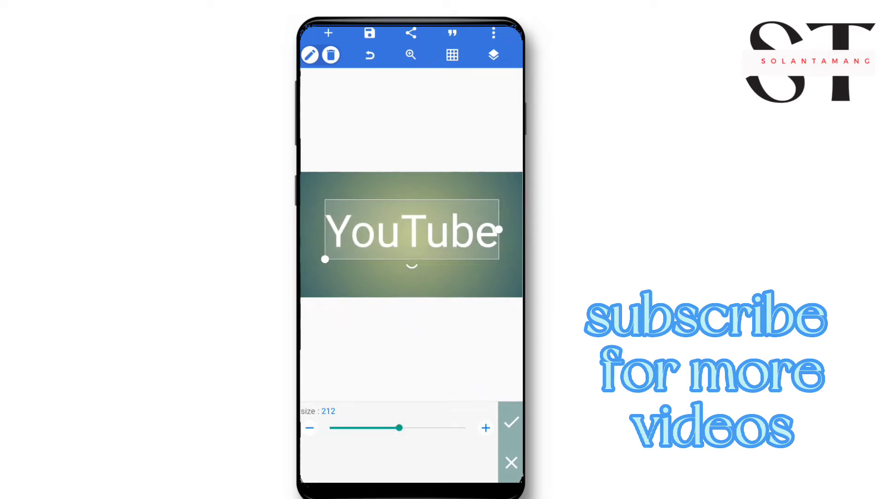
{"action": "left_click", "coordinate": [512, 422]}
Scroll the text toolbar along to reveal the Font option
{"action": "left_click", "coordinate": [509, 256]}
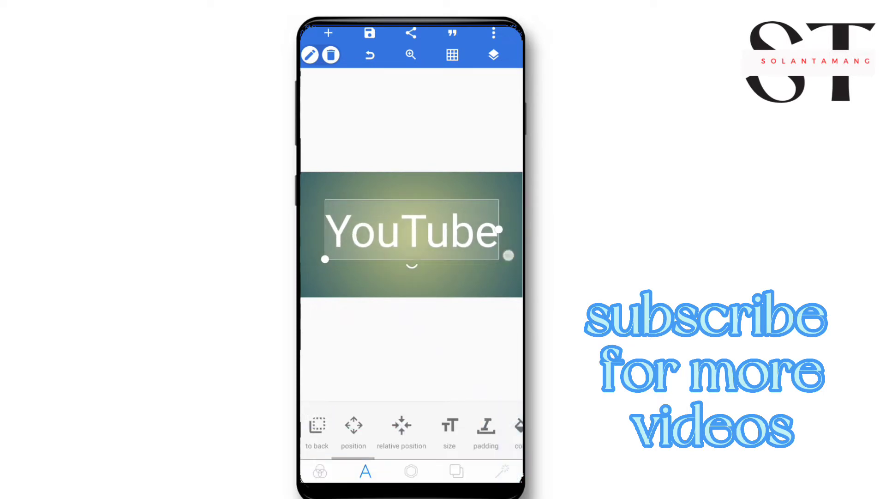
{"action": "left_click", "coordinate": [470, 259]}
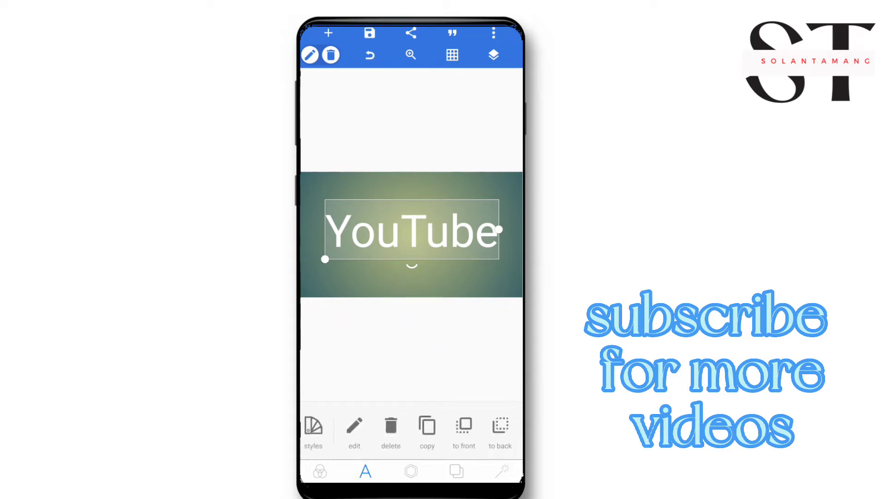
{"action": "left_click_drag", "start_coordinate": [485, 427], "coordinate": [323, 427]}
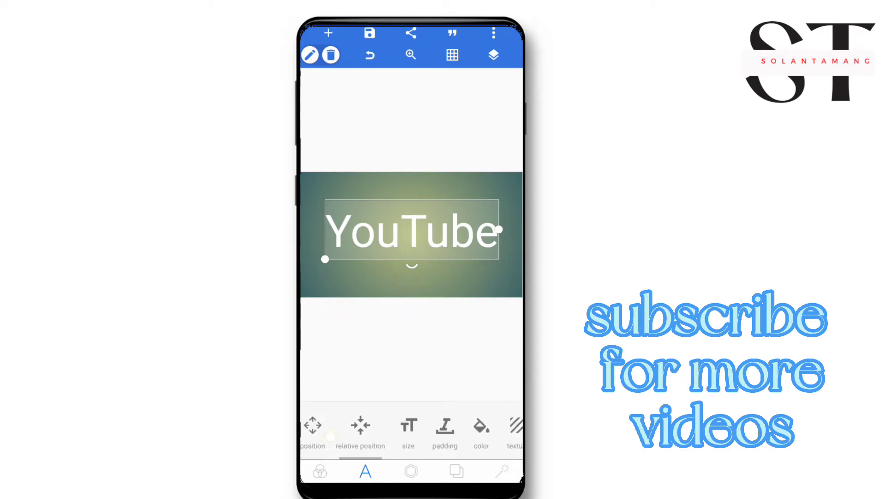
{"action": "left_click_drag", "start_coordinate": [462, 427], "coordinate": [360, 427]}
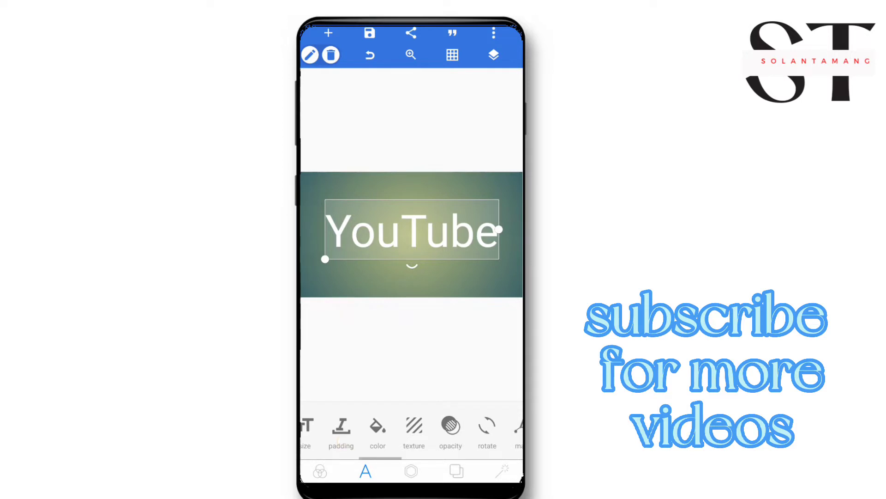
{"action": "left_click_drag", "start_coordinate": [427, 425], "coordinate": [344, 425]}
{"action": "left_click_drag", "start_coordinate": [416, 427], "coordinate": [344, 427]}
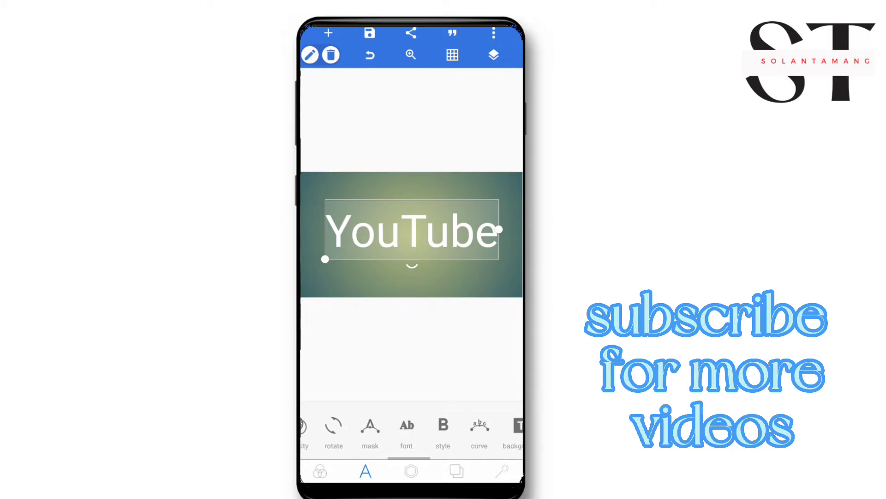
Change the YouTube text font to AbrilFatface-Regular
{"action": "left_click", "coordinate": [407, 425]}
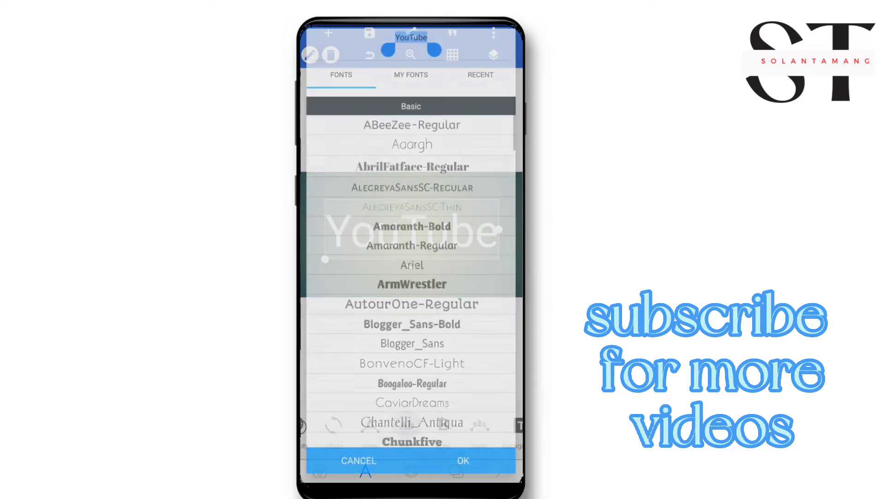
{"action": "scroll", "coordinate": [411, 277], "scroll_direction": "down", "scroll_amount": 3}
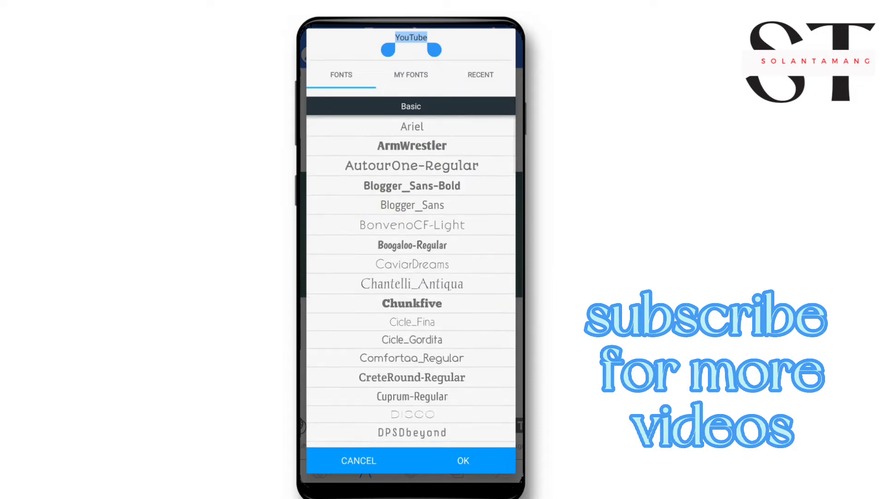
{"action": "scroll", "coordinate": [411, 277], "scroll_direction": "down", "scroll_amount": 3}
{"action": "scroll", "coordinate": [396, 400], "scroll_direction": "up", "scroll_amount": 3}
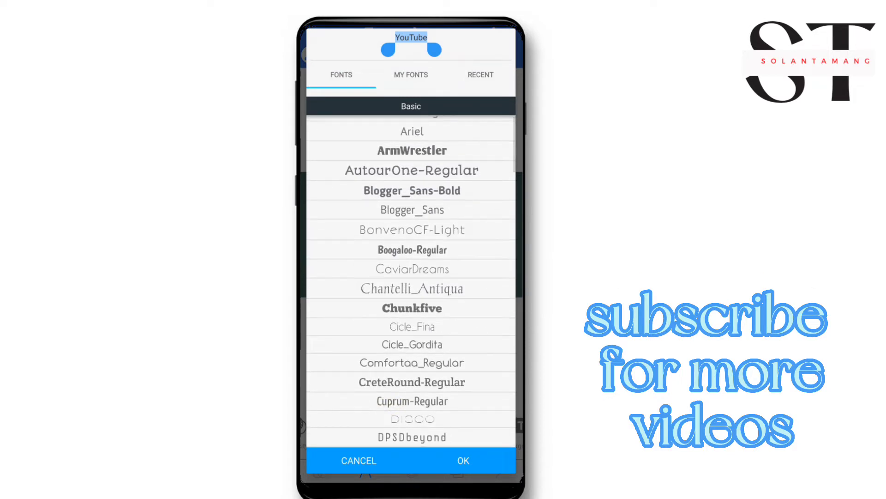
{"action": "scroll", "coordinate": [398, 401], "scroll_direction": "down", "scroll_amount": 6}
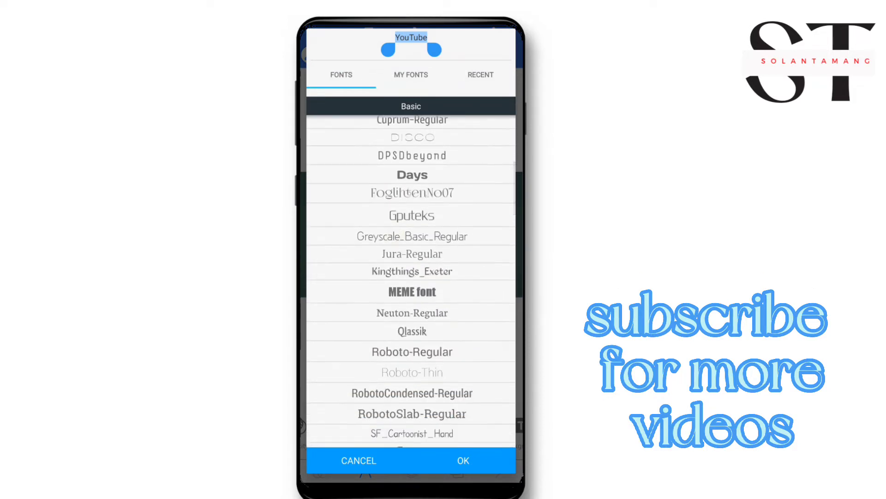
{"action": "scroll", "coordinate": [376, 292], "scroll_direction": "down", "scroll_amount": 1}
{"action": "scroll", "coordinate": [376, 292], "scroll_direction": "down", "scroll_amount": 5}
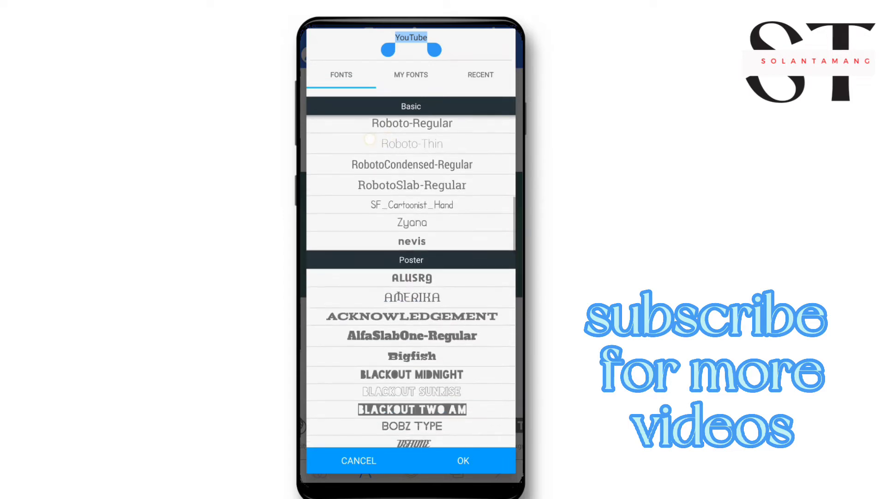
{"action": "scroll", "coordinate": [377, 292], "scroll_direction": "down", "scroll_amount": 1}
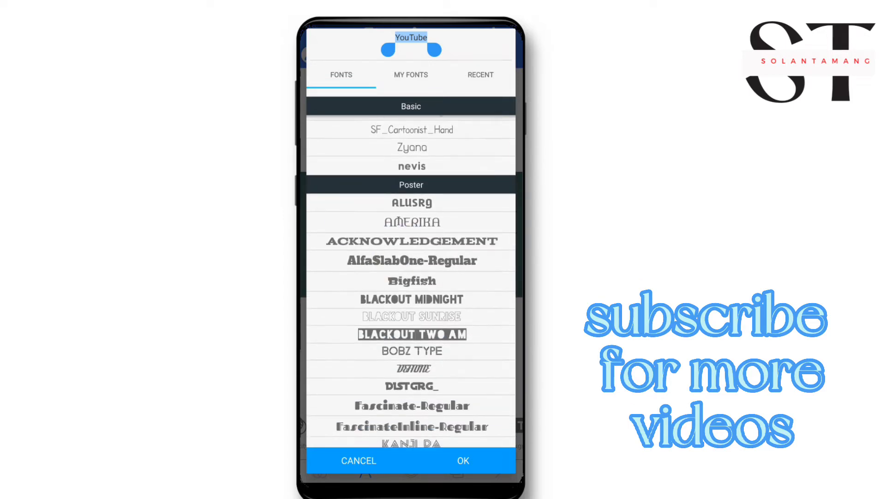
{"action": "scroll", "coordinate": [350, 386], "scroll_direction": "down", "scroll_amount": 4}
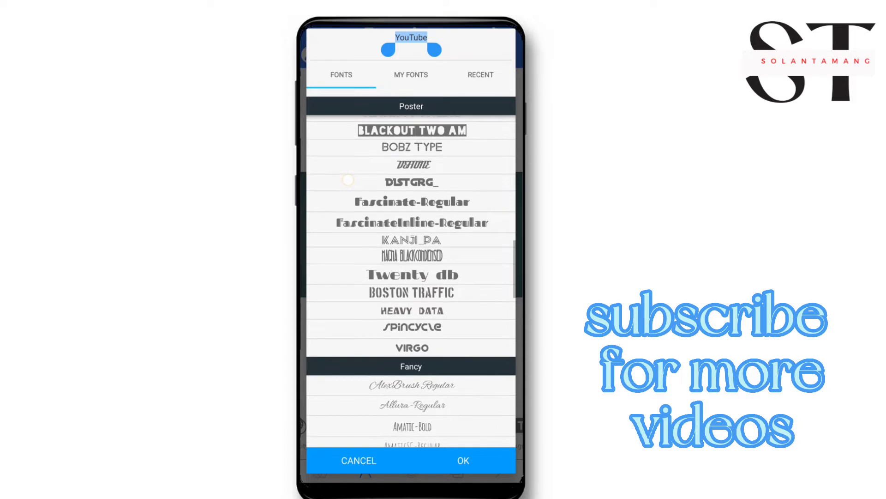
{"action": "scroll", "coordinate": [350, 386], "scroll_direction": "up", "scroll_amount": 4}
{"action": "scroll", "coordinate": [350, 386], "scroll_direction": "up", "scroll_amount": 3}
{"action": "scroll", "coordinate": [372, 274], "scroll_direction": "up", "scroll_amount": 3}
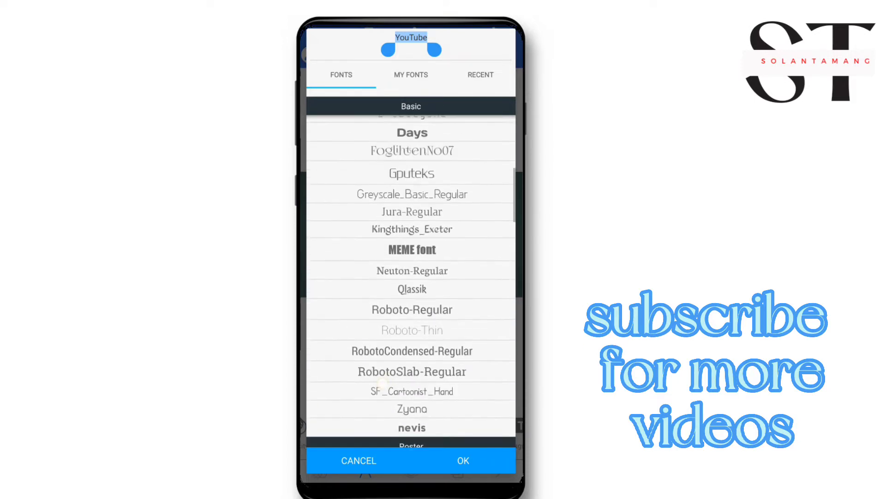
{"action": "scroll", "coordinate": [372, 274], "scroll_direction": "up", "scroll_amount": 2}
{"action": "scroll", "coordinate": [377, 351], "scroll_direction": "up", "scroll_amount": 3}
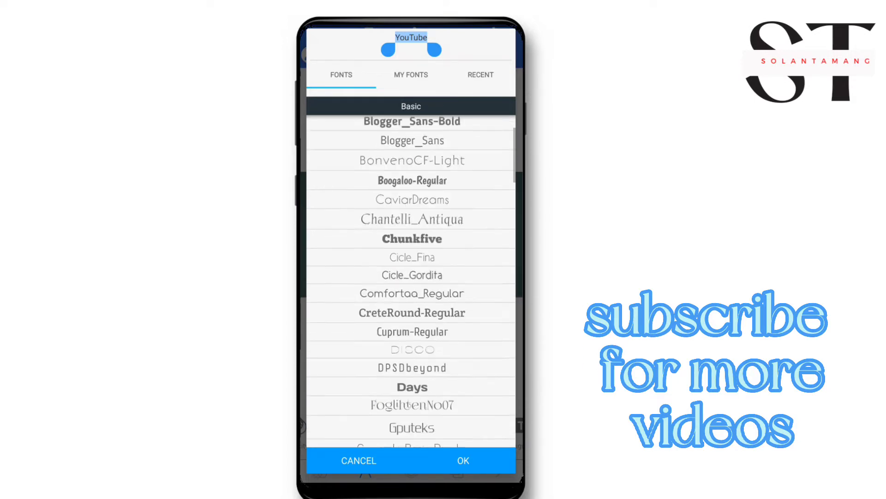
{"action": "scroll", "coordinate": [377, 369], "scroll_direction": "up", "scroll_amount": 1}
{"action": "scroll", "coordinate": [378, 370], "scroll_direction": "up", "scroll_amount": 3}
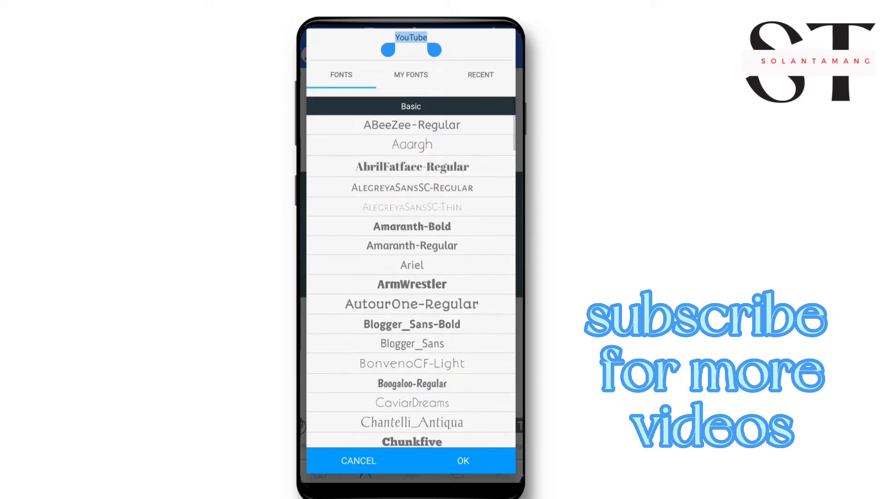
{"action": "left_click", "coordinate": [389, 168]}
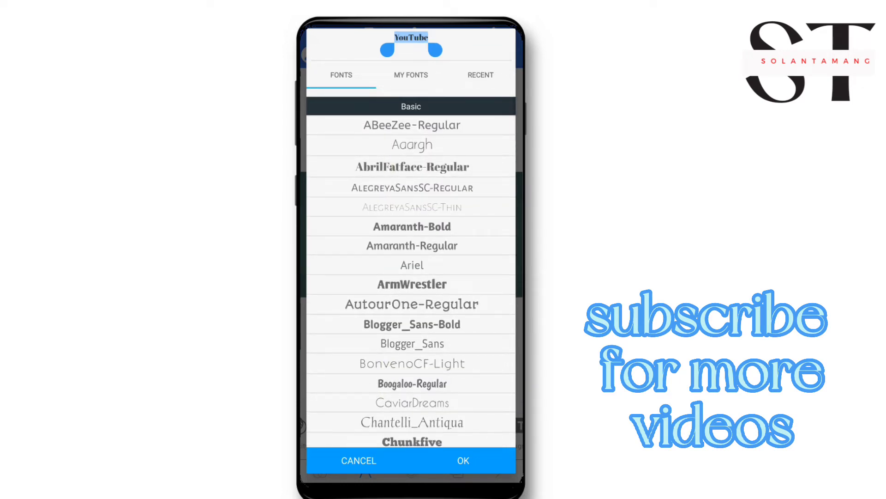
{"action": "left_click", "coordinate": [459, 468]}
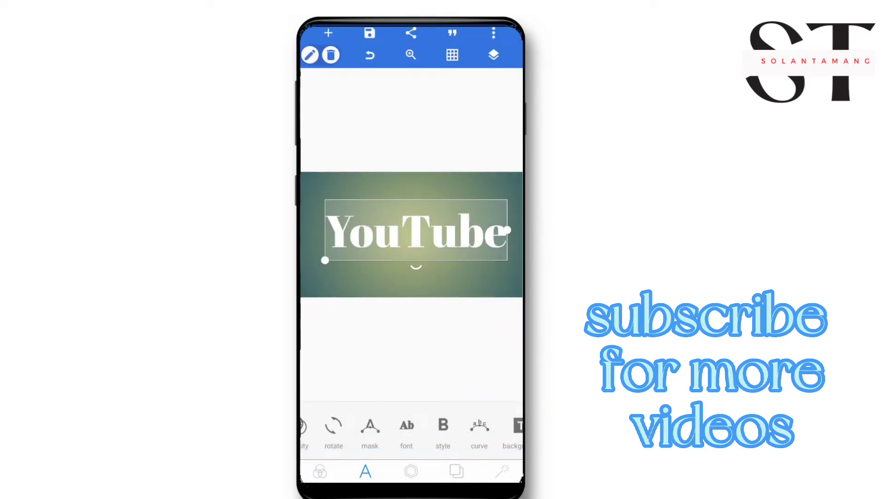
Replace the gradient background with a solid bright green fill
{"action": "left_click", "coordinate": [411, 471]}
{"action": "left_click", "coordinate": [457, 471]}
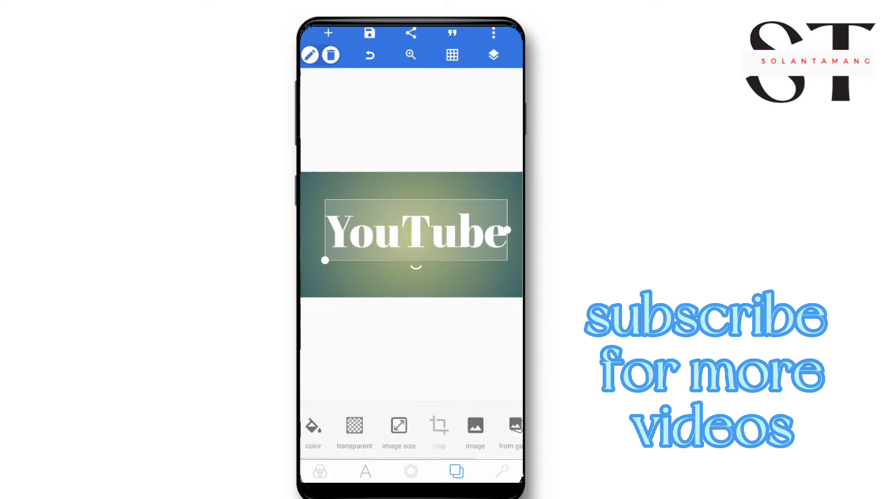
{"action": "left_click", "coordinate": [313, 424]}
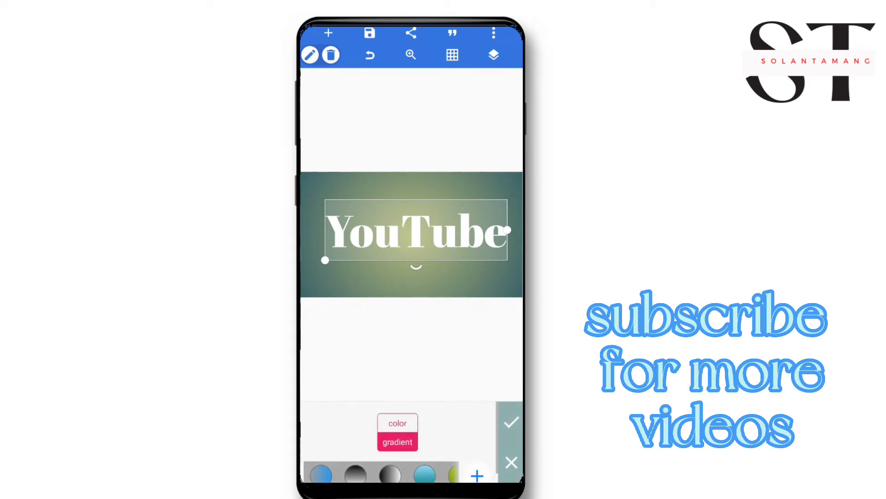
{"action": "left_click", "coordinate": [397, 423]}
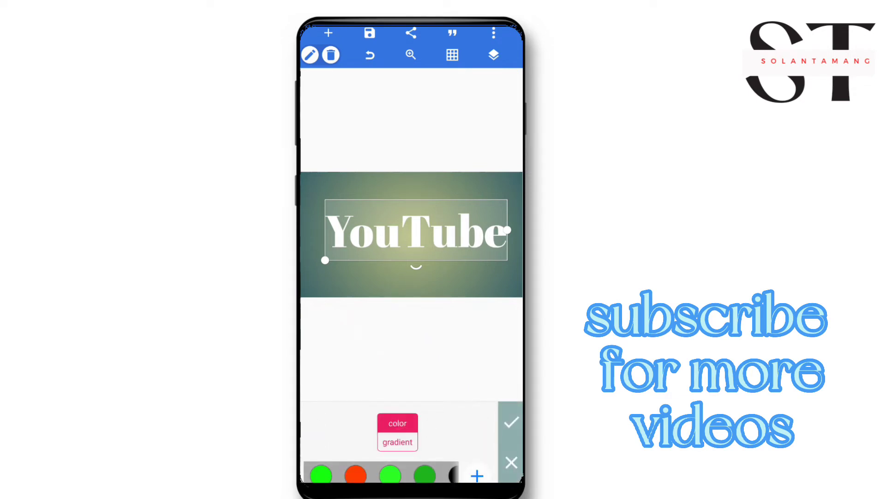
{"action": "left_click", "coordinate": [321, 474]}
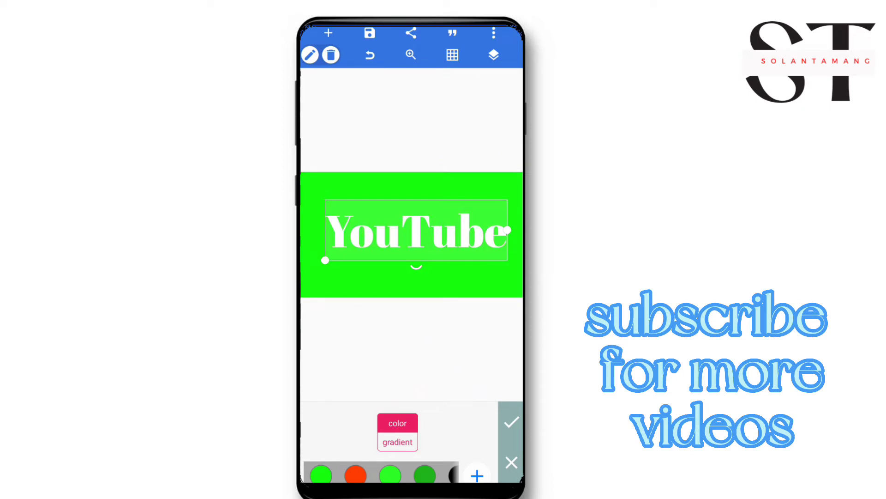
{"action": "left_click", "coordinate": [370, 33]}
Save the design to the gallery as a 1280×720 jpg image
{"action": "left_click", "coordinate": [399, 74]}
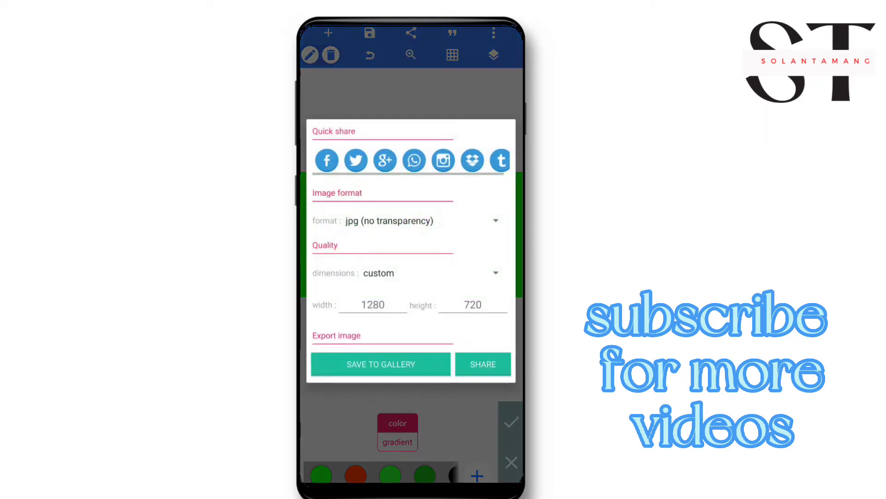
{"action": "left_click", "coordinate": [381, 364]}
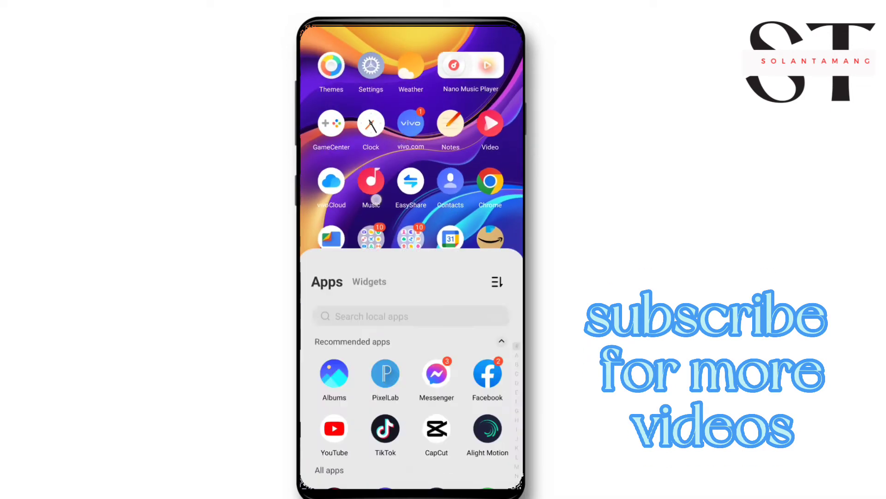
Check the saved green image in Albums, then launch Background Eraser
{"action": "left_click", "coordinate": [334, 134]}
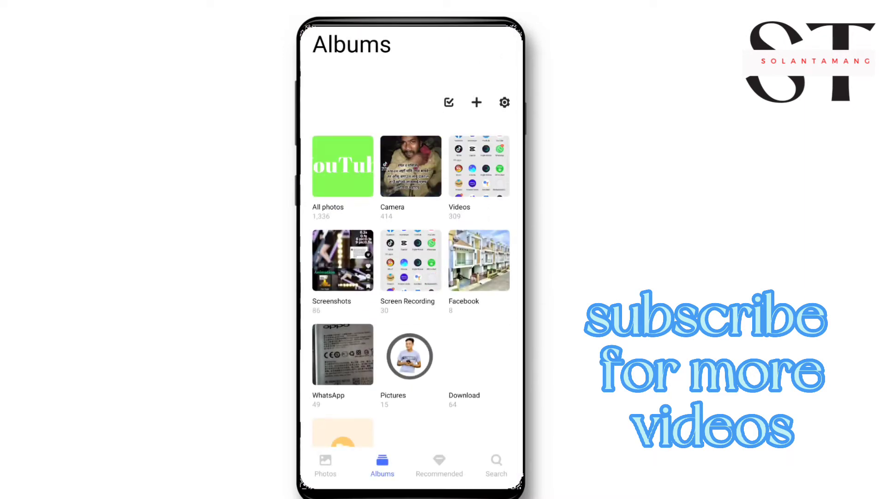
{"action": "left_click_drag", "start_coordinate": [411, 484], "coordinate": [411, 323]}
{"action": "left_click_drag", "start_coordinate": [350, 300], "coordinate": [350, 216]}
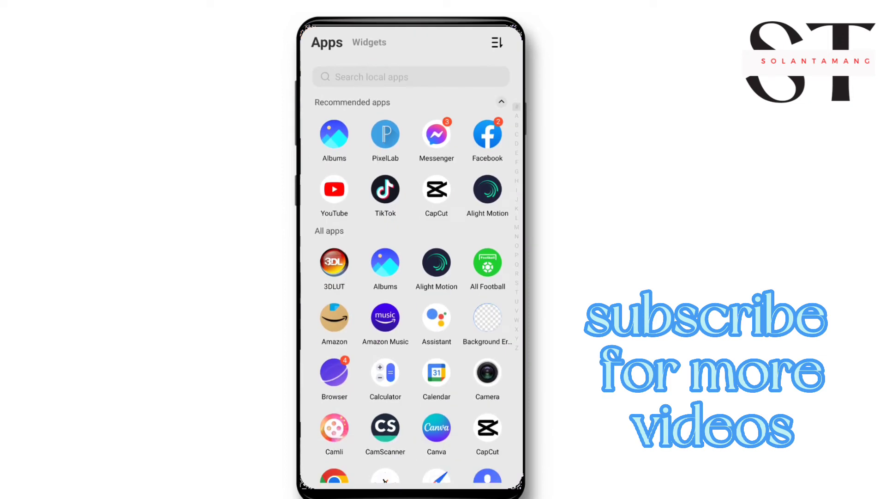
{"action": "left_click", "coordinate": [489, 319]}
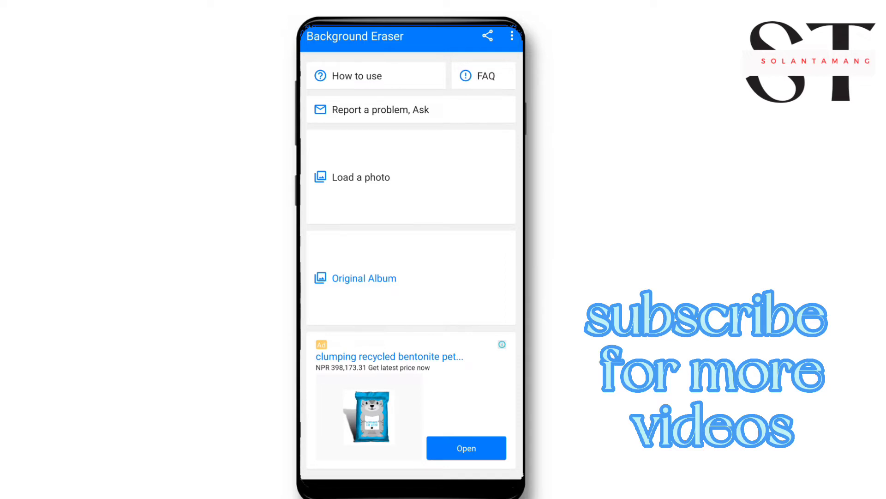
Load the green YouTube image from Recent and accept the crop unchanged
{"action": "left_click", "coordinate": [360, 178]}
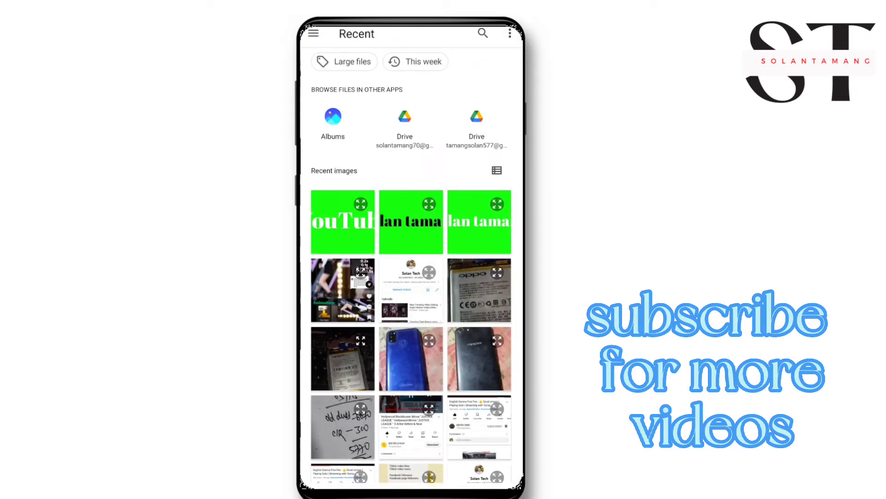
{"action": "left_click", "coordinate": [343, 222]}
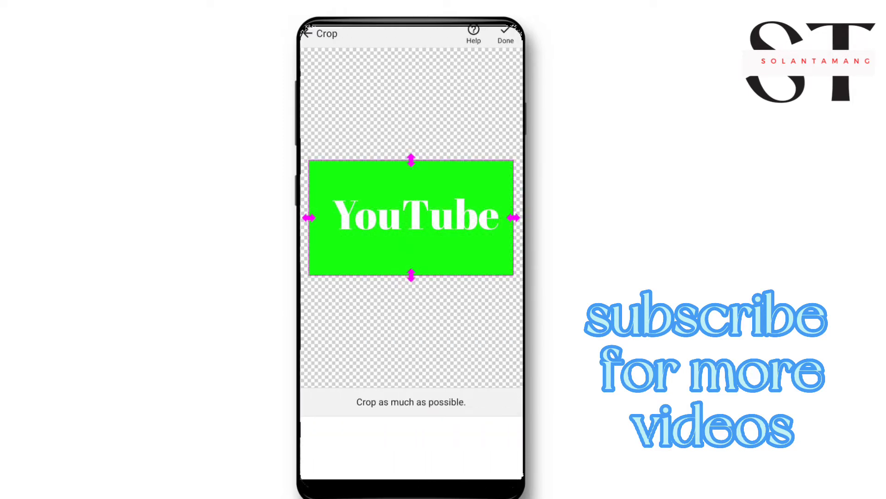
{"action": "left_click", "coordinate": [505, 35]}
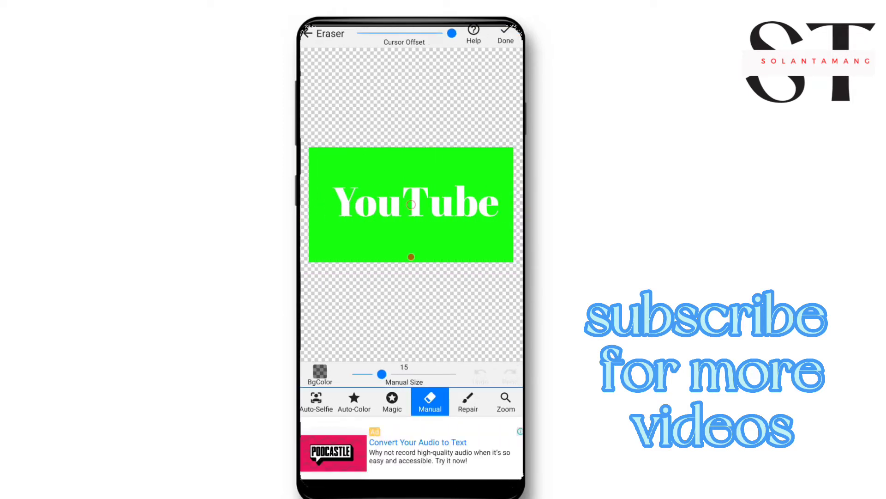
Erase the white Y-o-u-T-u-b-e letters with the Auto-Color eraser and proceed to edge smoothing
{"action": "left_click", "coordinate": [354, 402]}
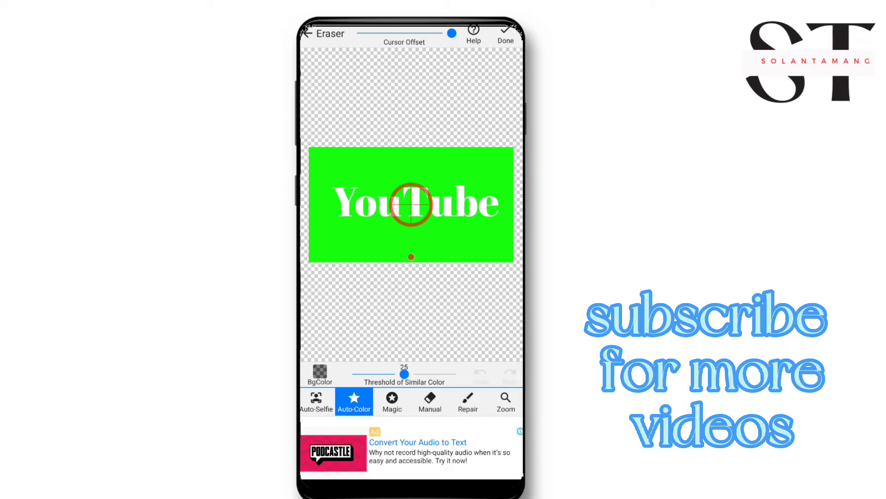
{"action": "left_click_drag", "start_coordinate": [411, 257], "coordinate": [343, 245]}
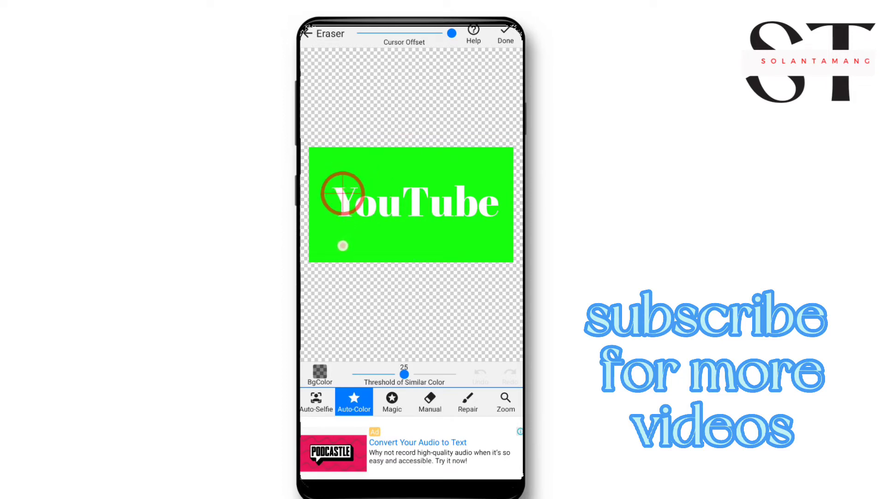
{"action": "mouse_move", "coordinate": [342, 245]}
{"action": "left_mouse_down"}
{"action": "mouse_move", "coordinate": [369, 259]}
{"action": "mouse_move", "coordinate": [409, 248]}
{"action": "mouse_move", "coordinate": [435, 262]}
{"action": "left_mouse_up"}
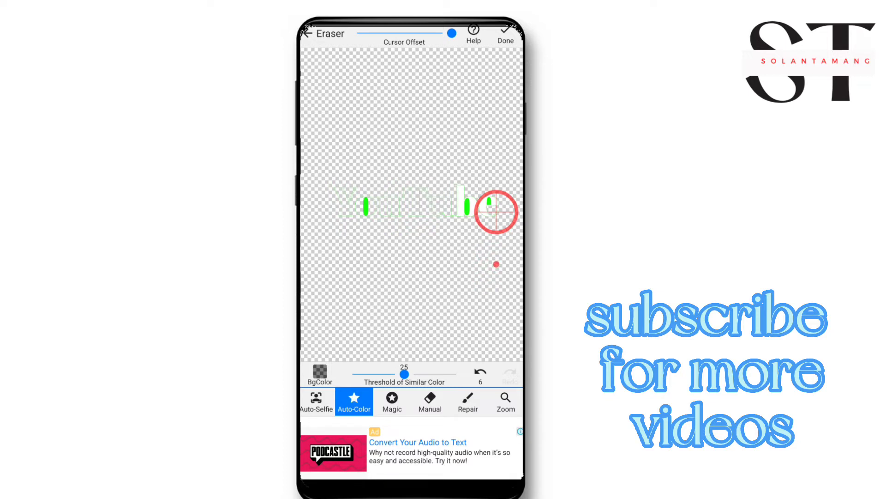
{"action": "left_click_drag", "start_coordinate": [496, 264], "coordinate": [417, 307]}
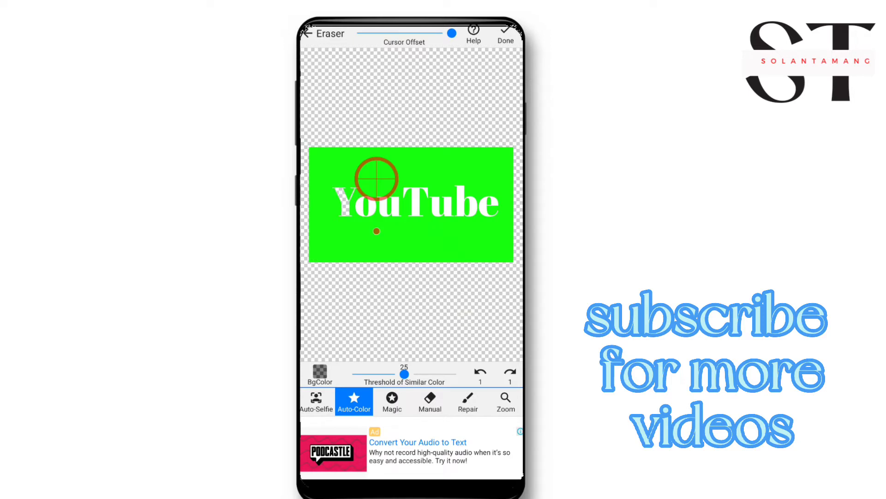
{"action": "mouse_move", "coordinate": [376, 231]}
{"action": "left_mouse_down"}
{"action": "mouse_move", "coordinate": [362, 261]}
{"action": "mouse_move", "coordinate": [483, 258]}
{"action": "left_mouse_up"}
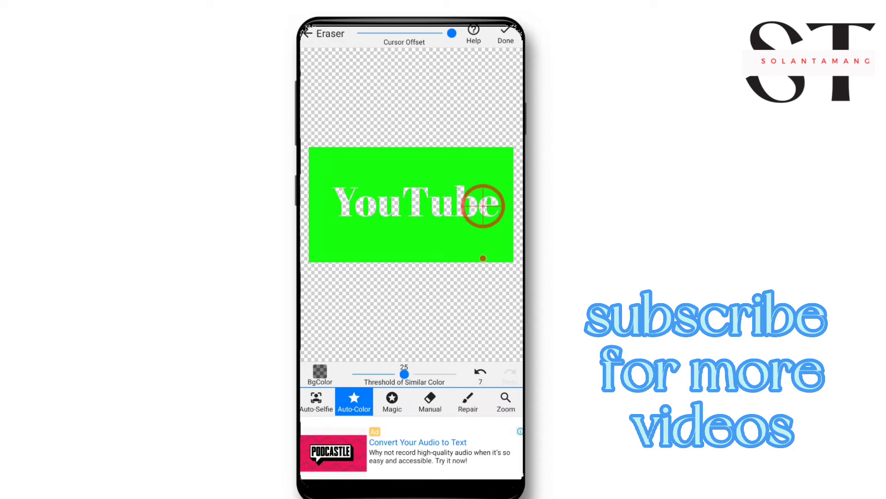
{"action": "left_click", "coordinate": [505, 35]}
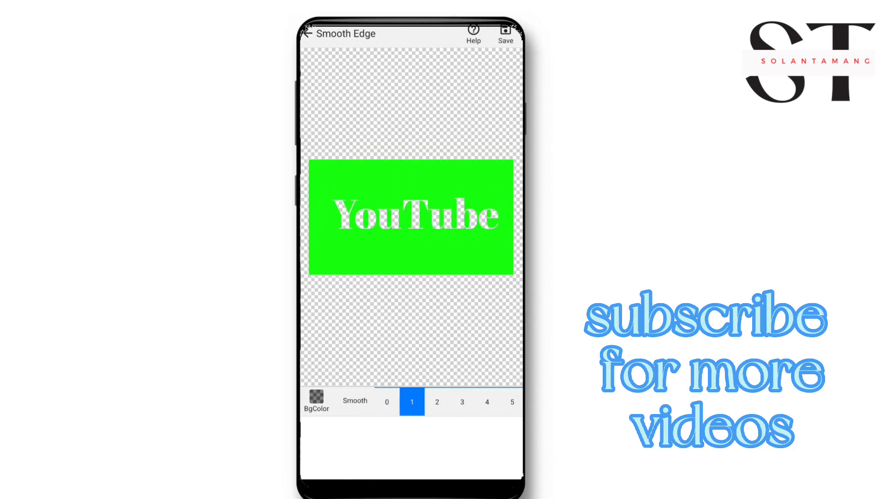
Set edge smoothing to level 2, save the cut-out image, and dismiss the rating prompt
{"action": "left_click", "coordinate": [437, 401]}
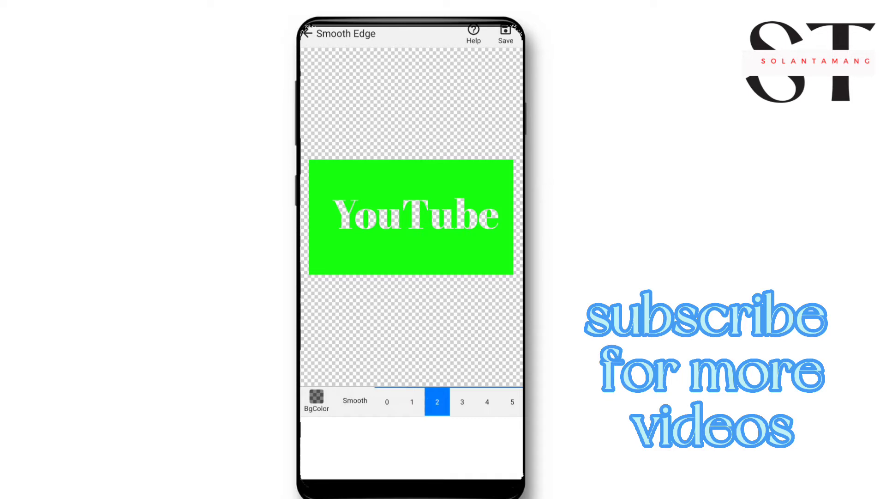
{"action": "left_click", "coordinate": [506, 34]}
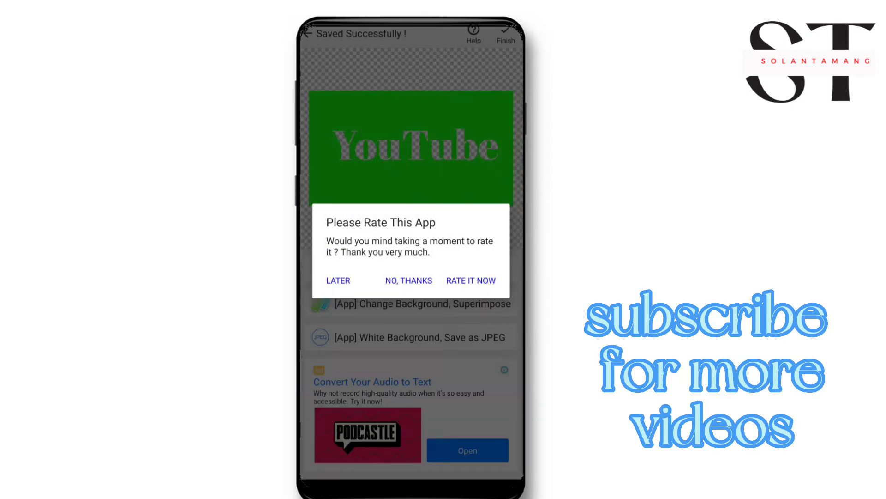
{"action": "key", "text": "Escape"}
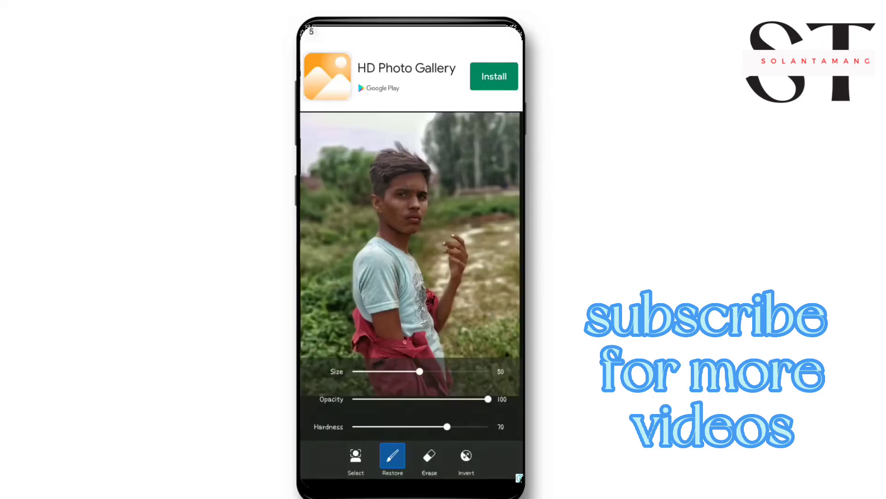
Enlarge the Restore brush and restore skin on the left side of the man's face
{"action": "left_click_drag", "start_coordinate": [420, 371], "coordinate": [426, 371]}
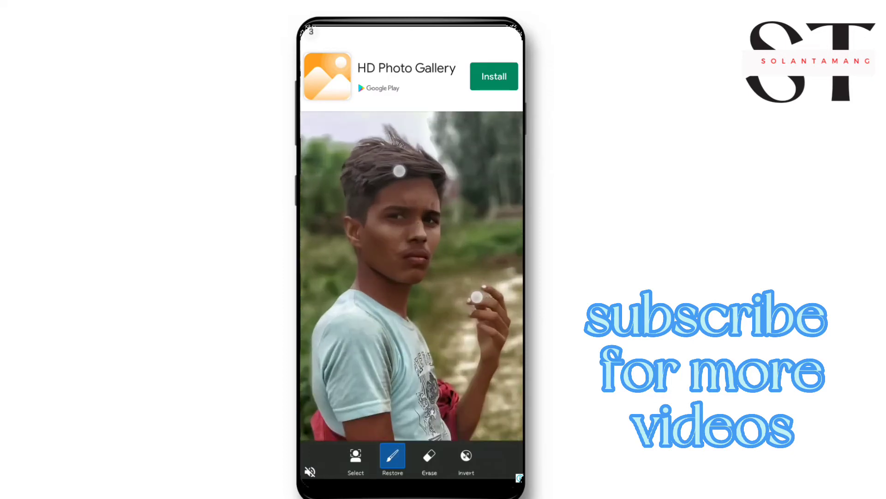
{"action": "scroll", "coordinate": [457, 231], "scroll_direction": "up", "scroll_amount": 5}
{"action": "mouse_move", "coordinate": [372, 224]}
{"action": "left_mouse_down"}
{"action": "mouse_move", "coordinate": [404, 248]}
{"action": "mouse_move", "coordinate": [425, 208]}
{"action": "left_mouse_up"}
{"action": "scroll", "coordinate": [457, 231], "scroll_direction": "down", "scroll_amount": 5}
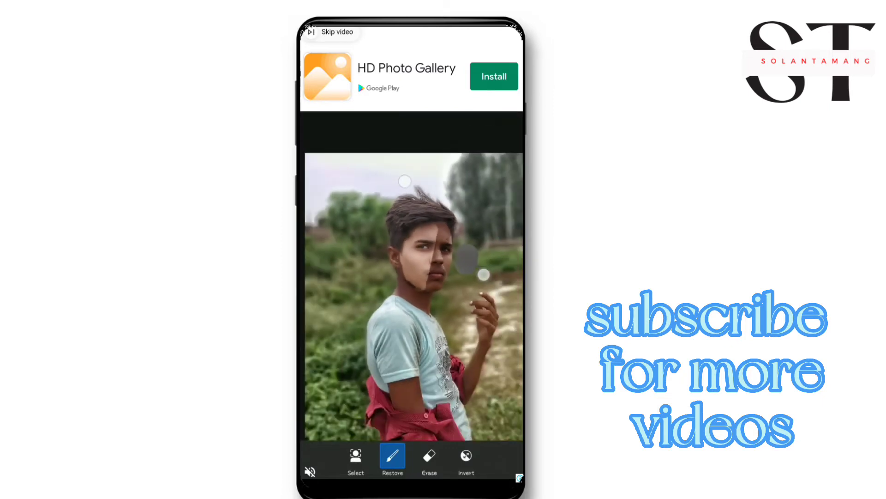
{"action": "scroll", "coordinate": [457, 231], "scroll_direction": "up", "scroll_amount": 5}
Set the brush Size to 100, then open the Albums gallery from the app drawer
{"action": "left_click", "coordinate": [393, 455]}
{"action": "left_click_drag", "start_coordinate": [425, 368], "coordinate": [489, 368]}
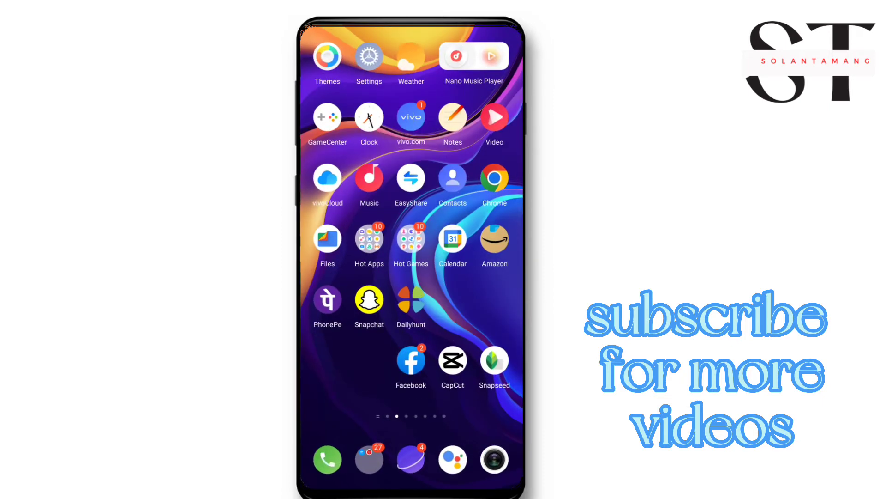
{"action": "left_click_drag", "start_coordinate": [411, 406], "coordinate": [411, 208]}
{"action": "left_click", "coordinate": [437, 134]}
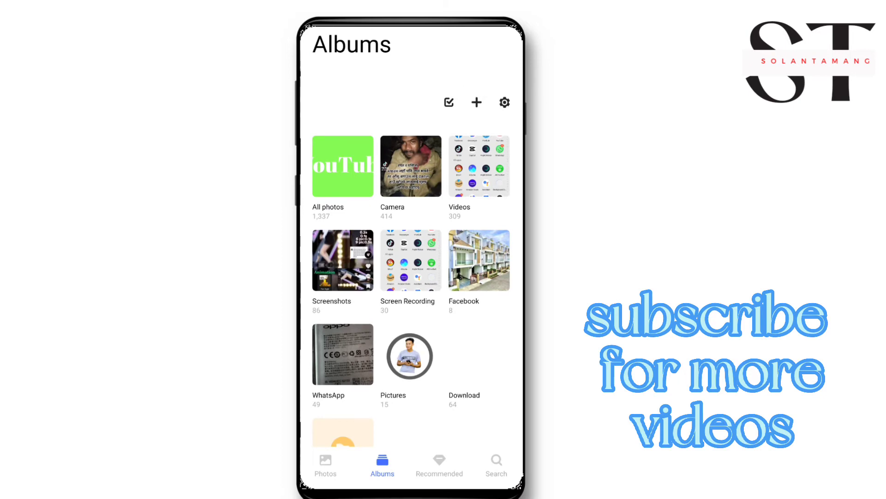
Check the new green images in All photos, then switch back to Background Eraser
{"action": "left_click", "coordinate": [342, 166]}
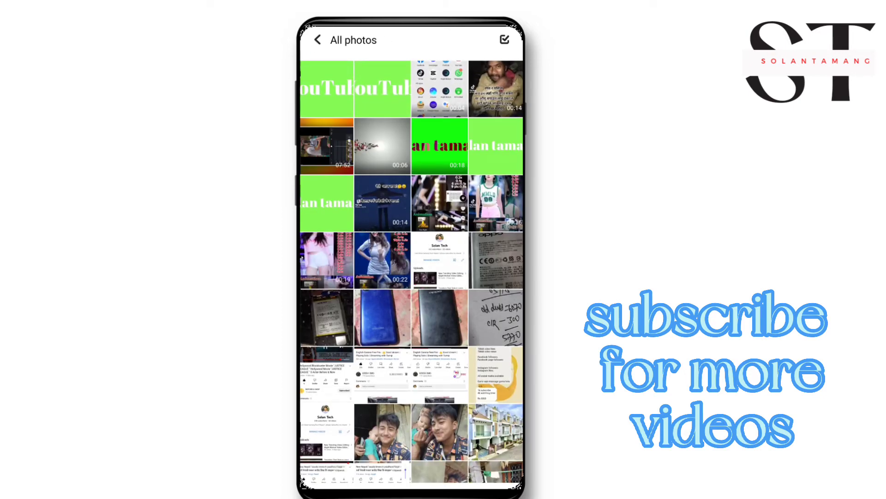
{"action": "left_click_drag", "start_coordinate": [475, 486], "coordinate": [462, 323]}
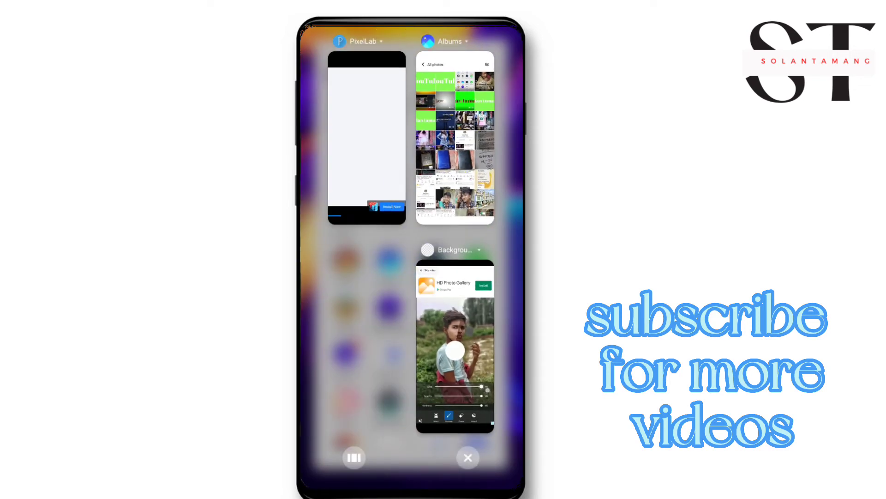
{"action": "left_click", "coordinate": [455, 351]}
Return Background Eraser to its start screen, close it, and show the app list
{"action": "left_click_drag", "start_coordinate": [323, 138], "coordinate": [310, 233]}
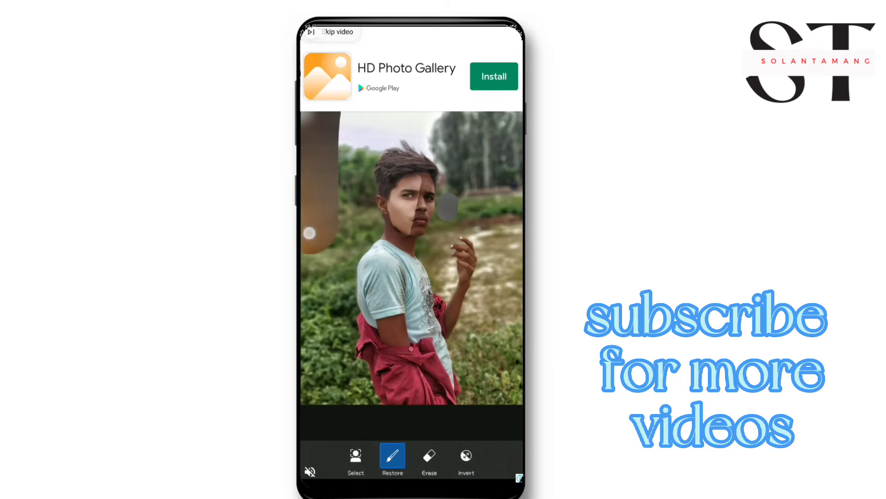
{"action": "left_click_drag", "start_coordinate": [302, 324], "coordinate": [330, 361]}
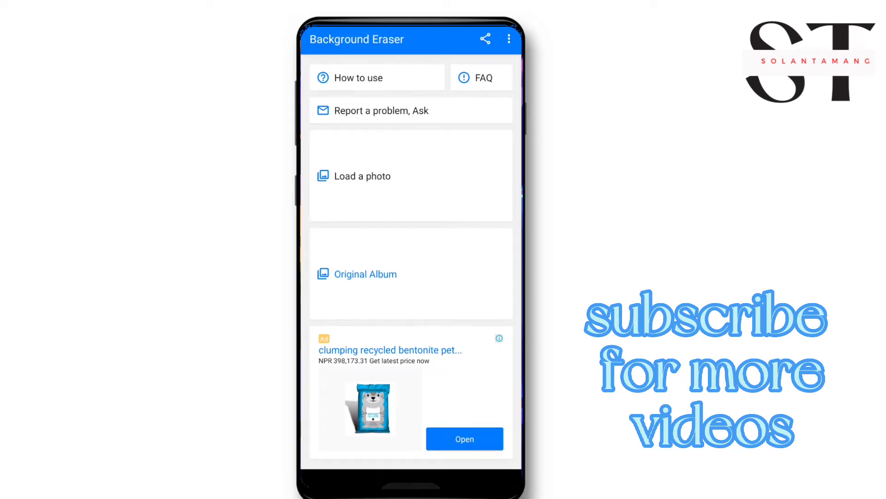
{"action": "left_click_drag", "start_coordinate": [411, 485], "coordinate": [411, 323]}
{"action": "left_click_drag", "start_coordinate": [411, 415], "coordinate": [410, 139]}
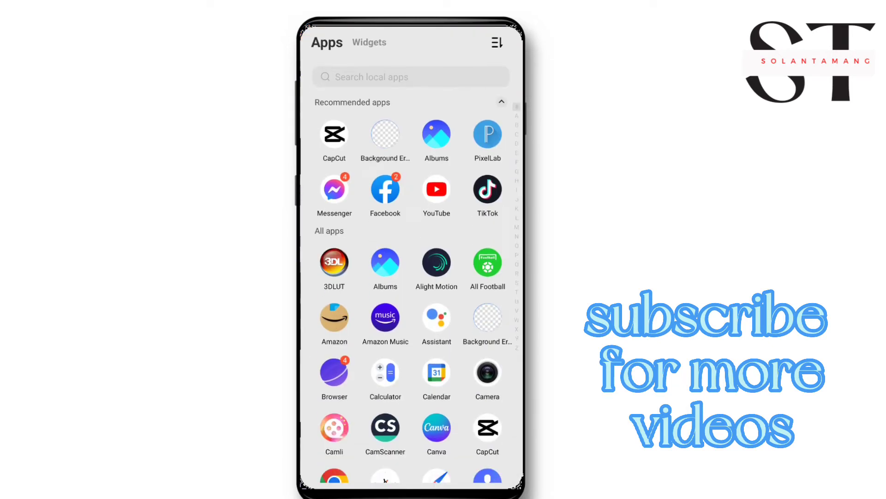
Launch CapCut and start a new project with the 40-second red polygon video
{"action": "left_click", "coordinate": [335, 134]}
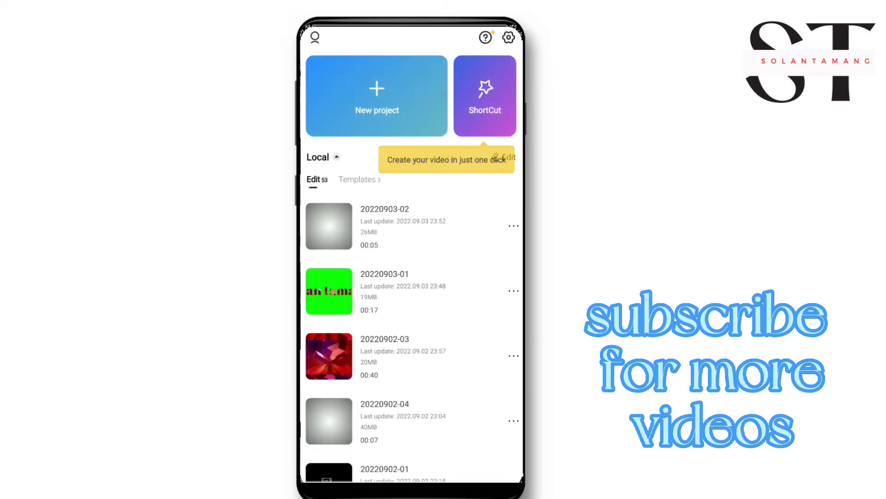
{"action": "left_click", "coordinate": [337, 88]}
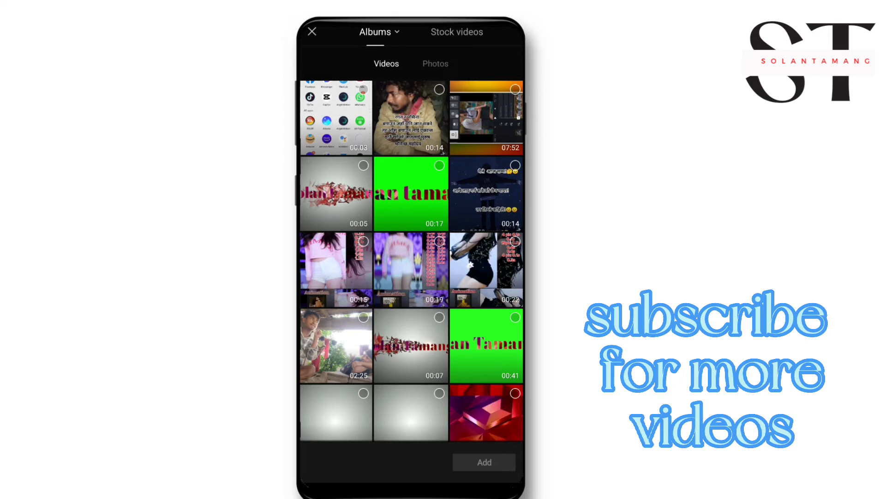
{"action": "scroll", "coordinate": [411, 261], "scroll_direction": "down", "scroll_amount": 5}
{"action": "left_click", "coordinate": [485, 237]}
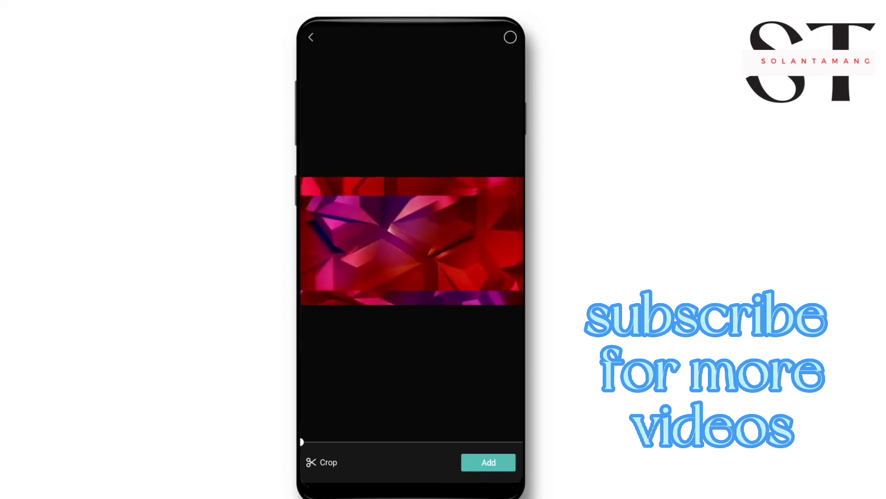
{"action": "left_click", "coordinate": [510, 37]}
{"action": "left_click", "coordinate": [489, 462]}
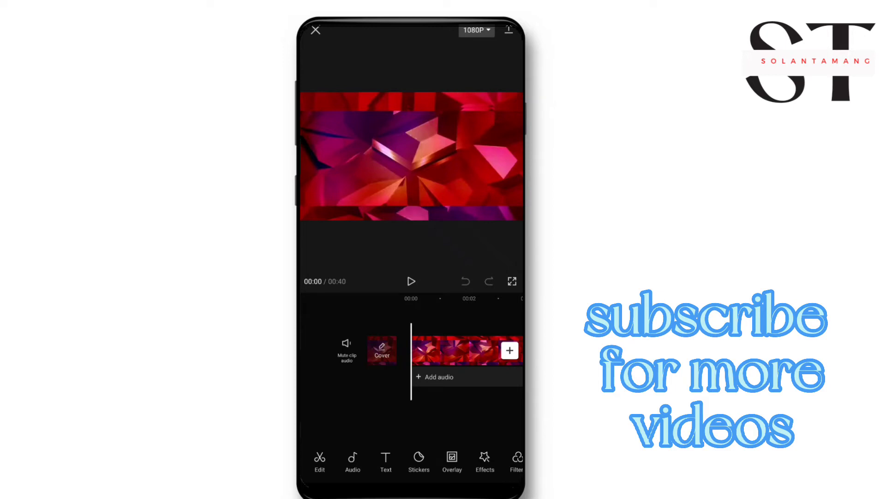
{"action": "mouse_move", "coordinate": [417, 408]}
{"action": "left_mouse_down"}
{"action": "mouse_move", "coordinate": [424, 397]}
{"action": "mouse_move", "coordinate": [420, 406]}
{"action": "left_mouse_up"}
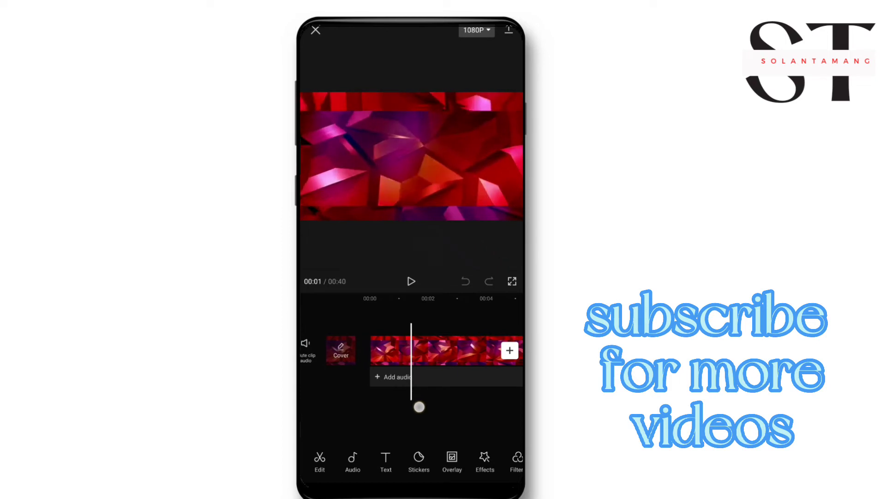
Add the green YouTube image from the Photos tab as an overlay above the red video
{"action": "left_click", "coordinate": [447, 467]}
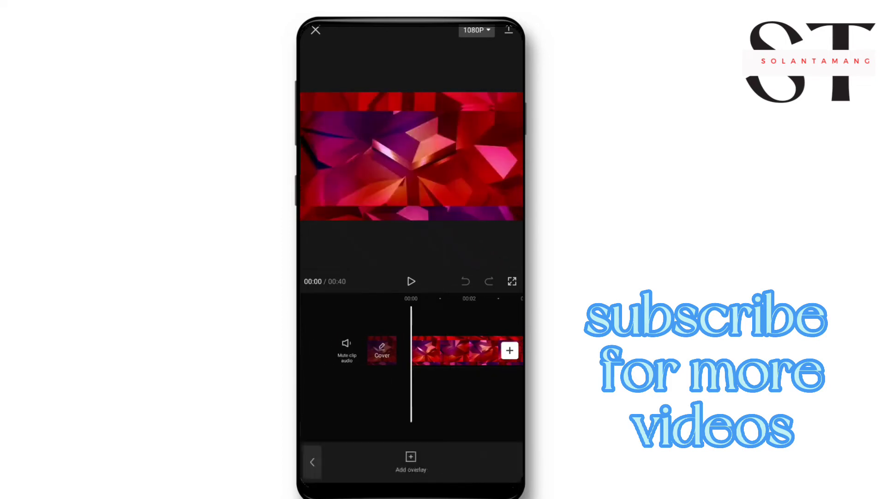
{"action": "left_click", "coordinate": [412, 461]}
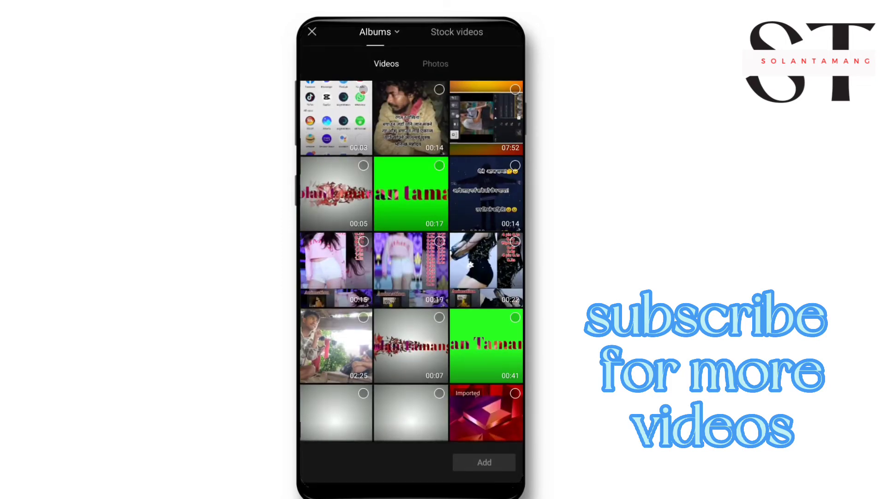
{"action": "left_click", "coordinate": [441, 60]}
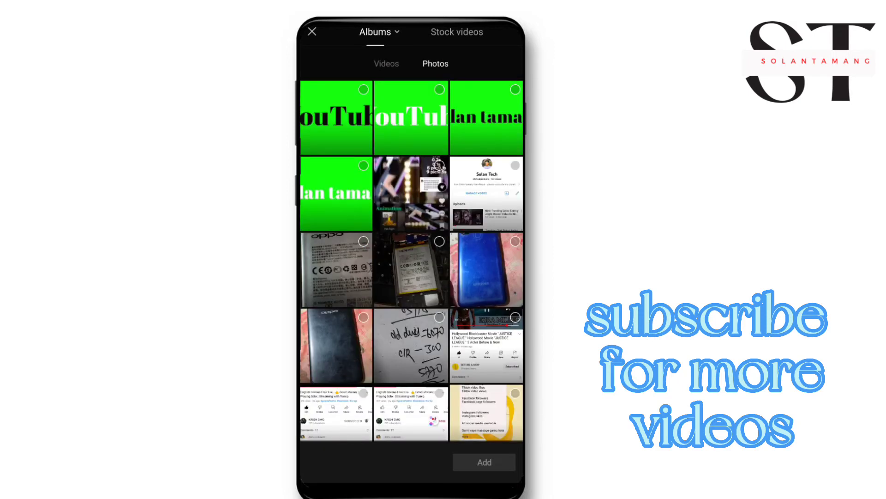
{"action": "left_click", "coordinate": [336, 118]}
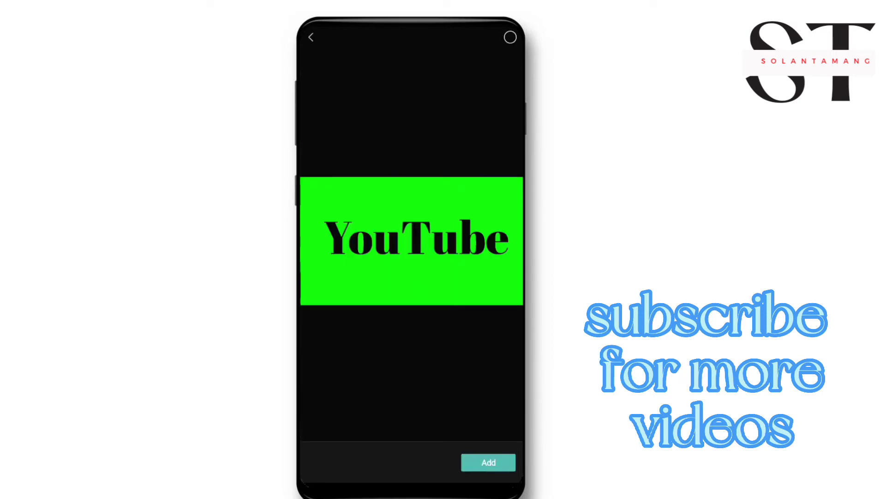
{"action": "left_click", "coordinate": [488, 462]}
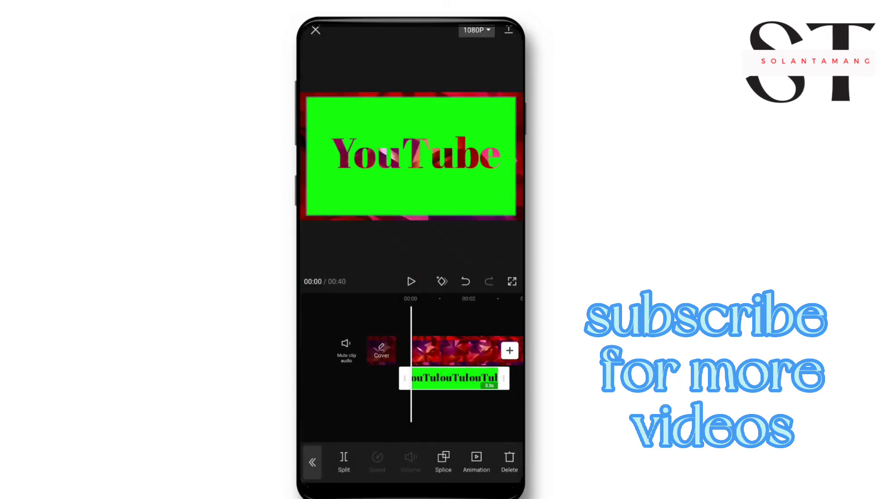
Stretch the YouTube overlay to fill the full preview width
{"action": "left_click_drag", "start_coordinate": [442, 196], "coordinate": [447, 198]}
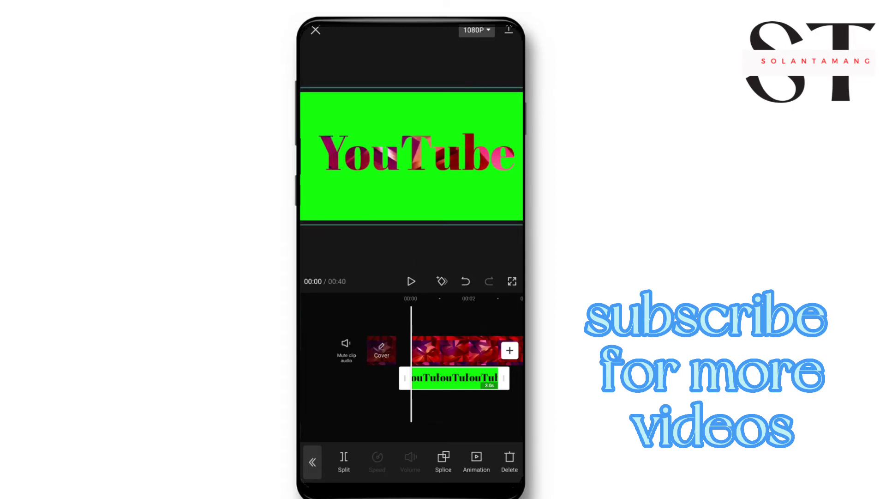
{"action": "left_click_drag", "start_coordinate": [442, 414], "coordinate": [348, 402]}
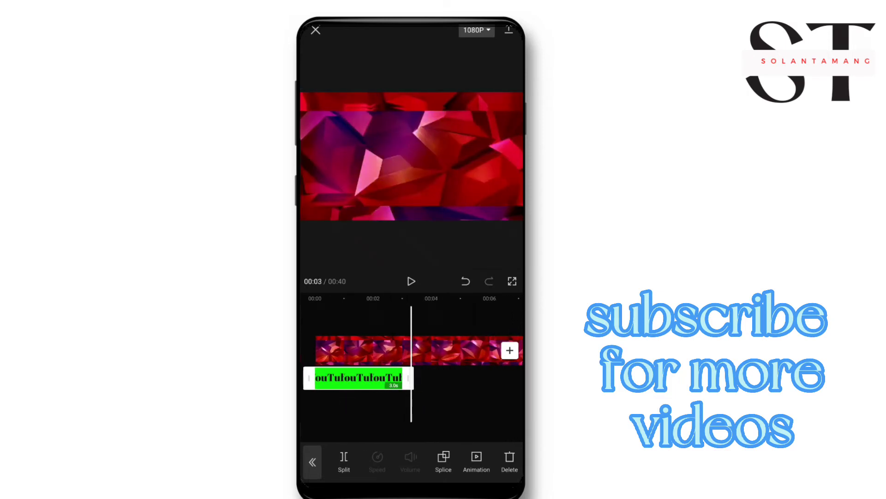
{"action": "left_click", "coordinate": [369, 414]}
Extend the overlay clip to about 8.9 seconds and play the project from the start
{"action": "left_click", "coordinate": [364, 379]}
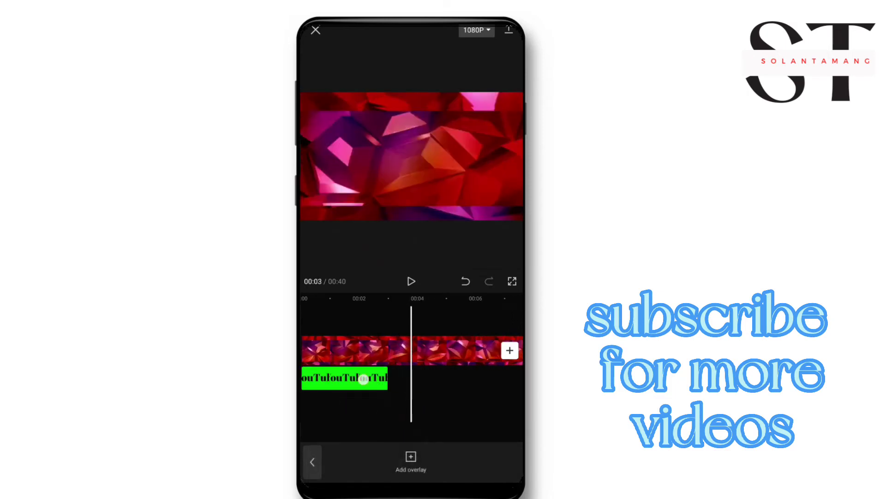
{"action": "left_click_drag", "start_coordinate": [417, 378], "coordinate": [467, 389]}
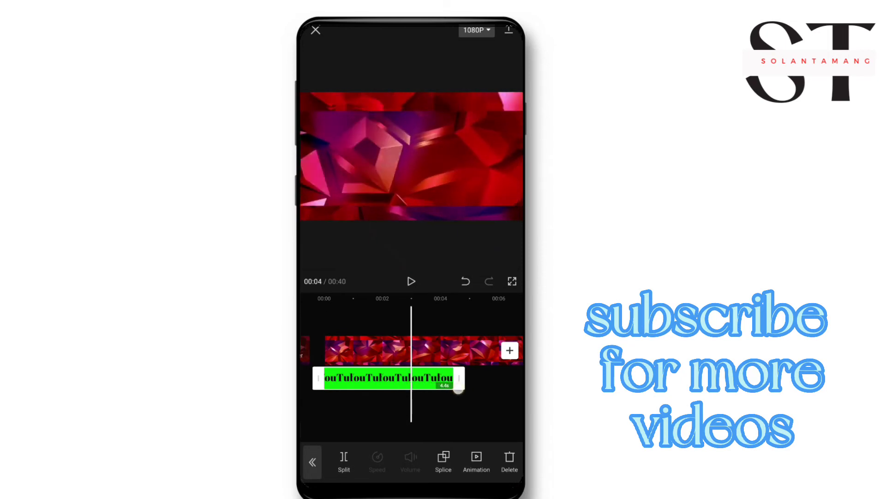
{"action": "mouse_move", "coordinate": [467, 389]}
{"action": "left_mouse_down"}
{"action": "mouse_move", "coordinate": [416, 393]}
{"action": "mouse_move", "coordinate": [480, 402]}
{"action": "left_mouse_up"}
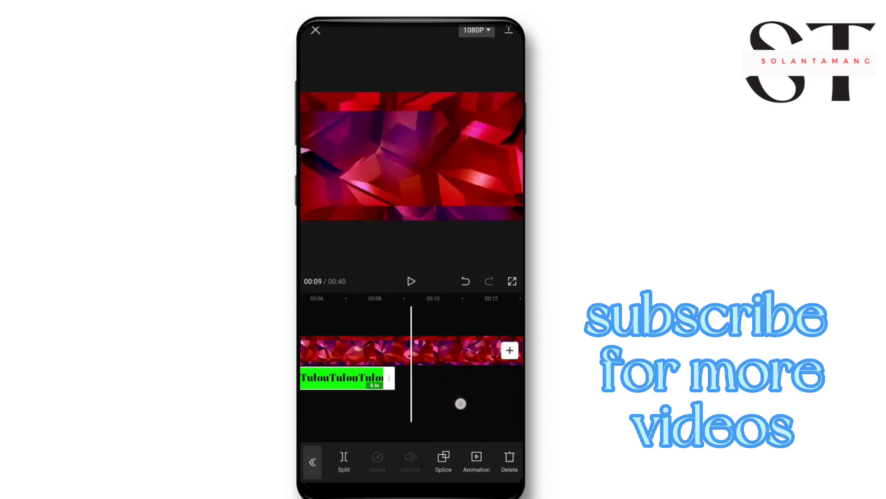
{"action": "left_click_drag", "start_coordinate": [369, 351], "coordinate": [426, 350]}
{"action": "left_click", "coordinate": [411, 281]}
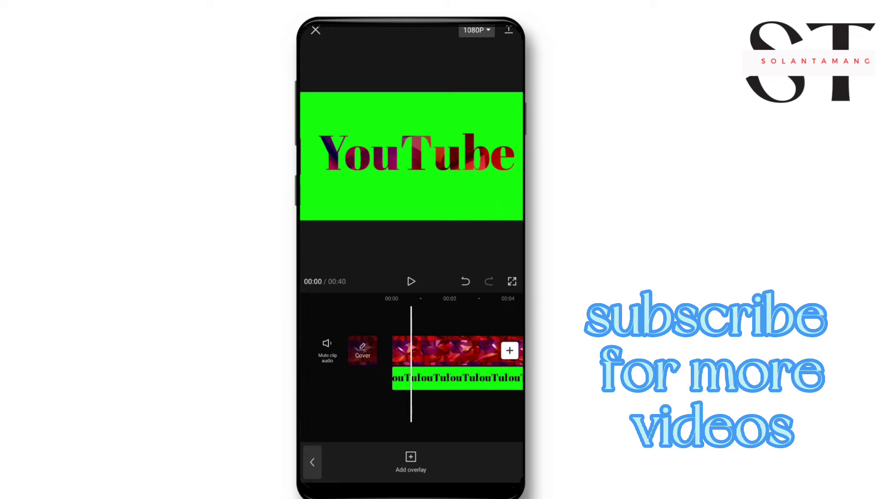
Split the red background video at the 8-second mark and select the part after the split
{"action": "left_click", "coordinate": [493, 320]}
{"action": "left_click_drag", "start_coordinate": [420, 429], "coordinate": [323, 432]}
{"action": "left_click_drag", "start_coordinate": [426, 425], "coordinate": [318, 419]}
{"action": "left_click_drag", "start_coordinate": [453, 419], "coordinate": [476, 416]}
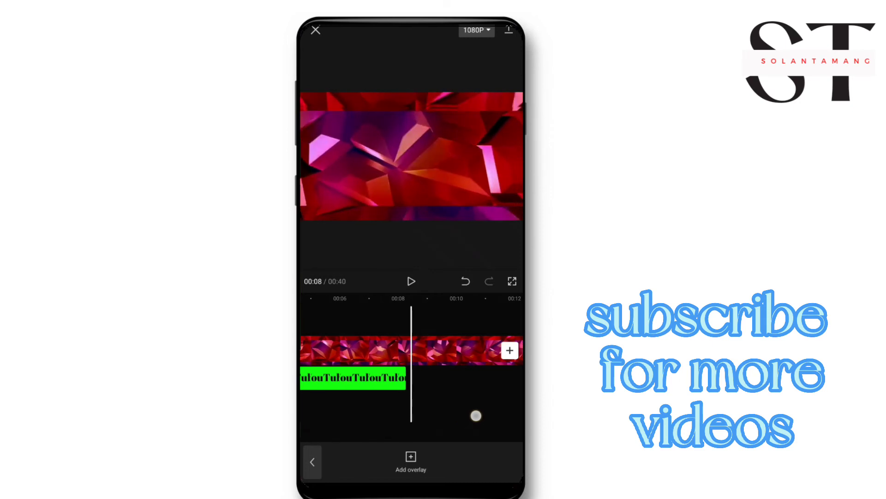
{"action": "left_click", "coordinate": [435, 355]}
{"action": "left_click", "coordinate": [341, 467]}
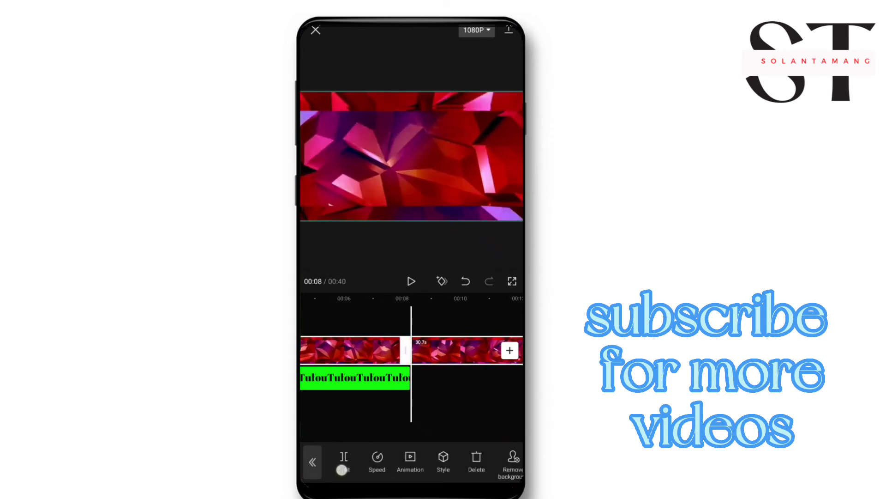
{"action": "left_click_drag", "start_coordinate": [462, 409], "coordinate": [421, 410]}
{"action": "left_click", "coordinate": [439, 350]}
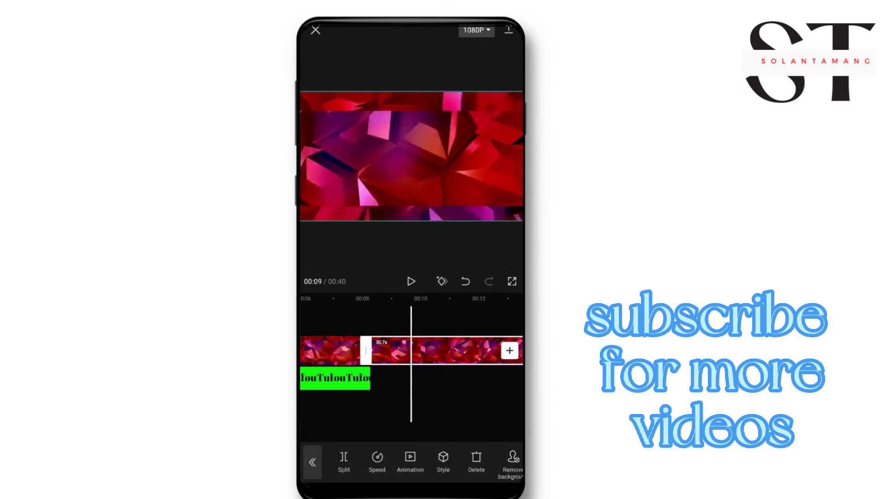
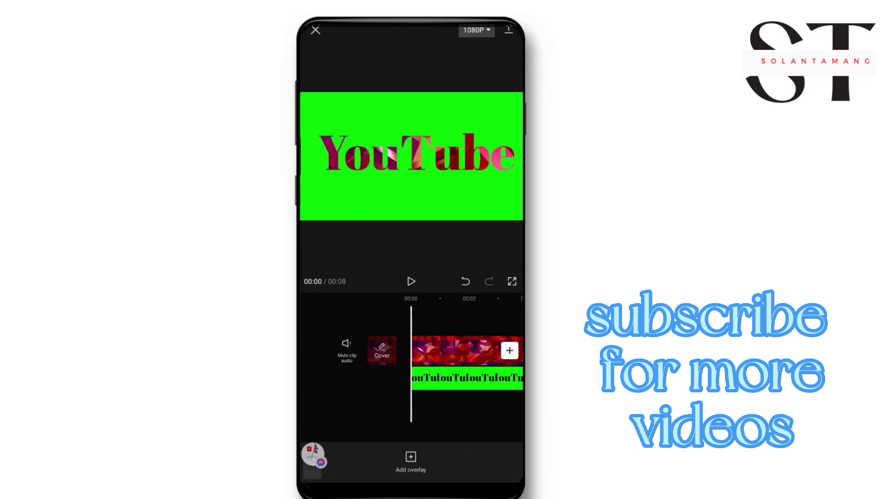
Dismiss the chat bubble and export the YouTube text video on green
{"action": "left_click_drag", "start_coordinate": [314, 445], "coordinate": [406, 456]}
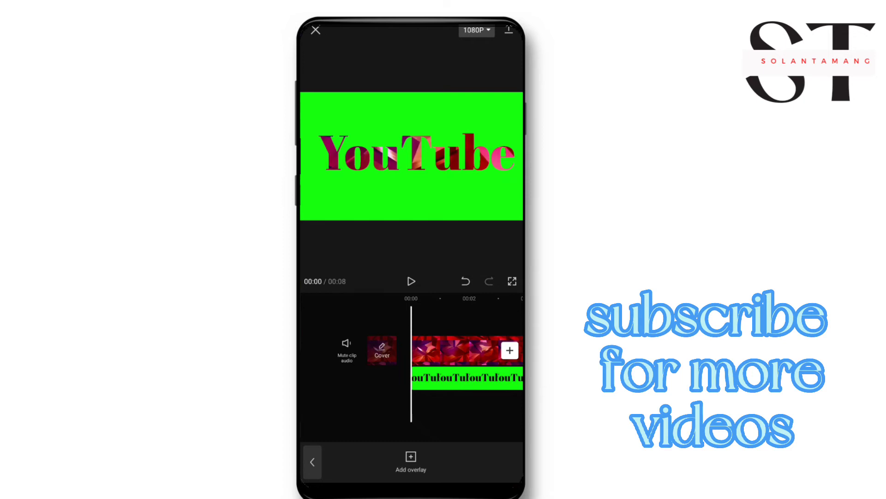
{"action": "left_click", "coordinate": [509, 30]}
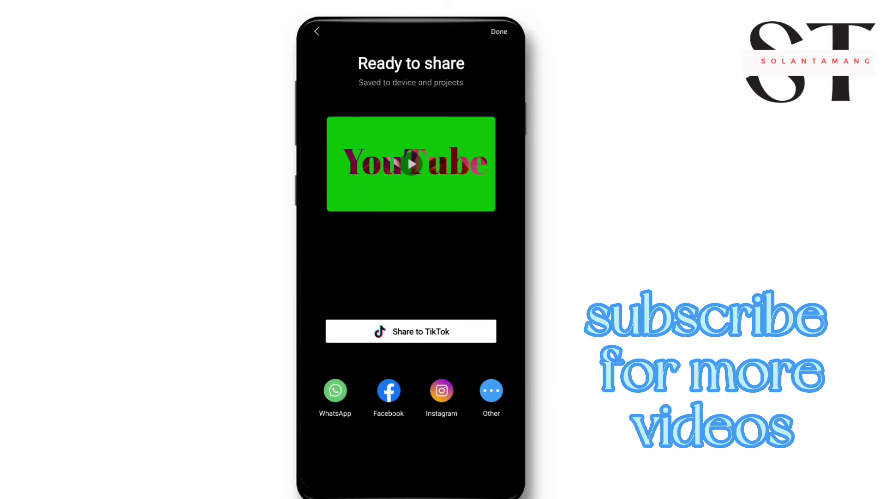
Start a new project with the grey radial gradient video as its main clip
{"action": "left_click", "coordinate": [499, 32]}
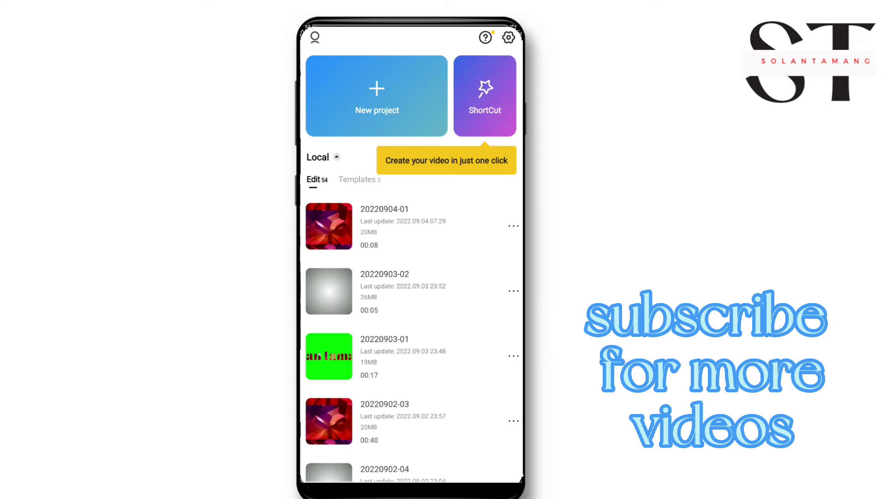
{"action": "left_click", "coordinate": [376, 95]}
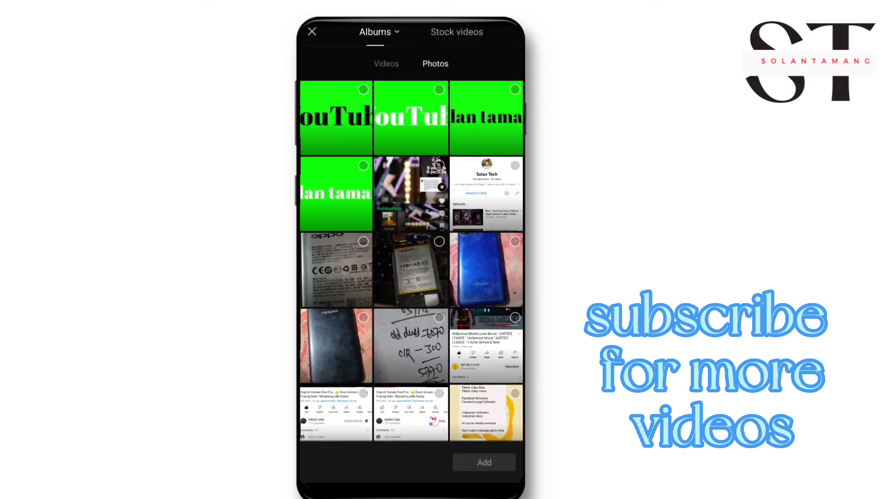
{"action": "left_click", "coordinate": [387, 64]}
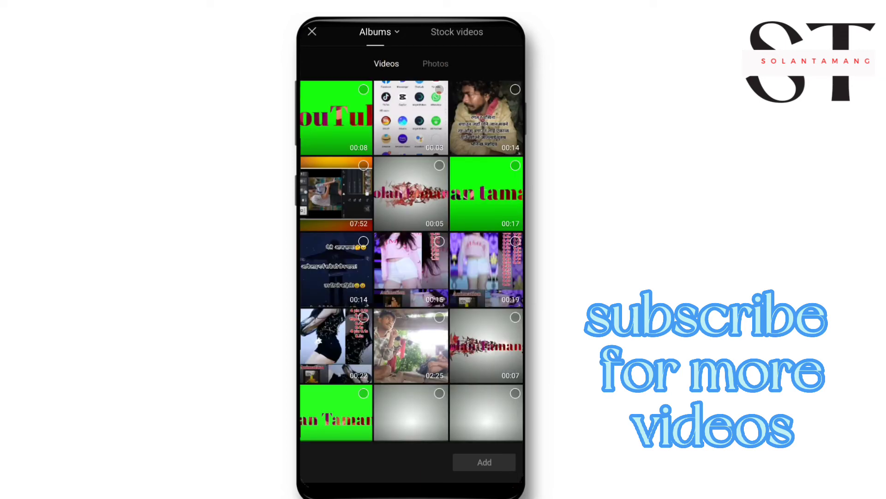
{"action": "scroll", "coordinate": [411, 259], "scroll_direction": "down", "scroll_amount": 5}
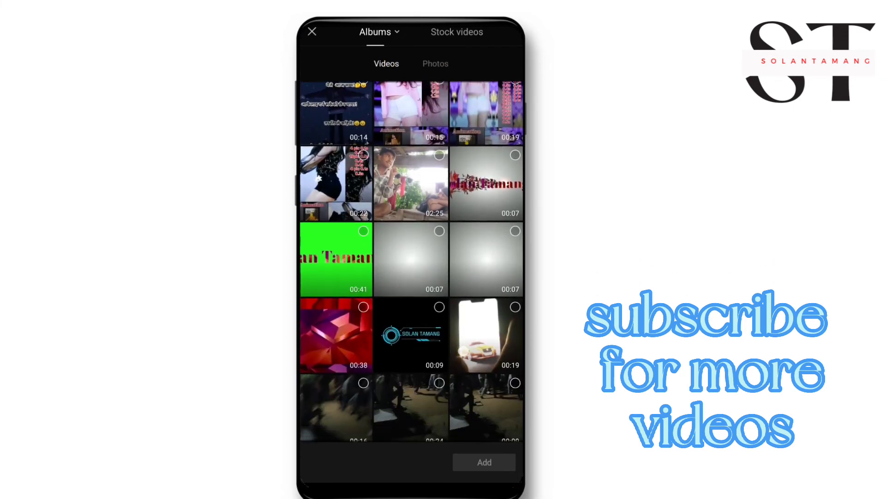
{"action": "left_click", "coordinate": [406, 244]}
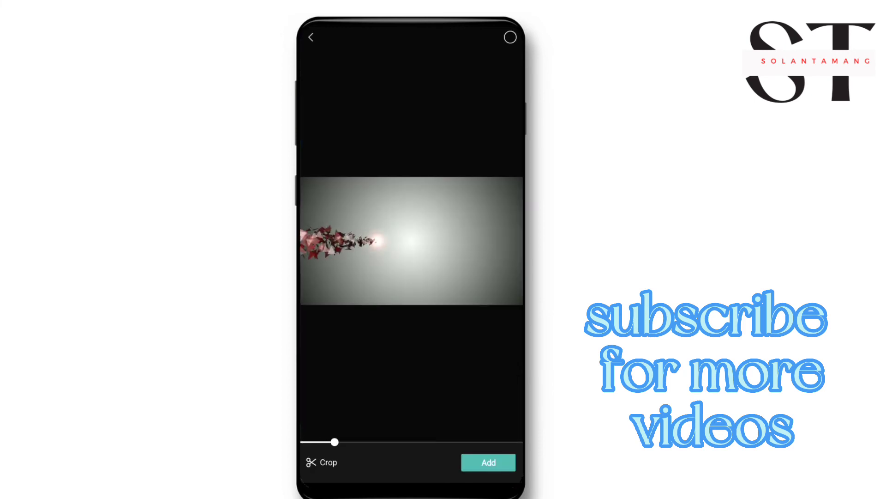
{"action": "left_click", "coordinate": [488, 462]}
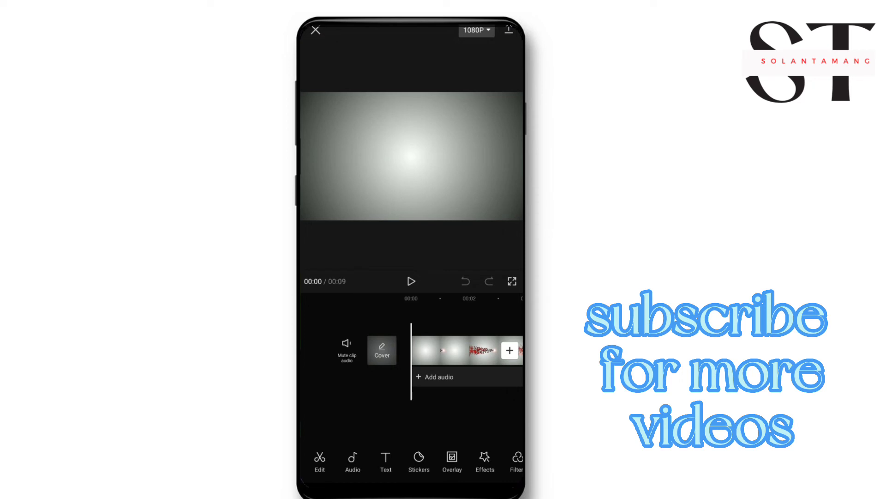
Layer the green YouTube clip above the background as an overlay
{"action": "left_click", "coordinate": [451, 460]}
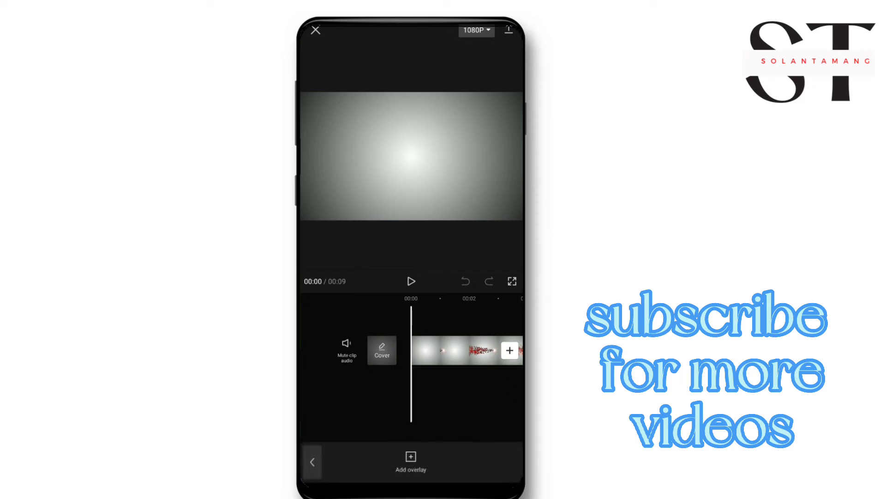
{"action": "left_click", "coordinate": [411, 459]}
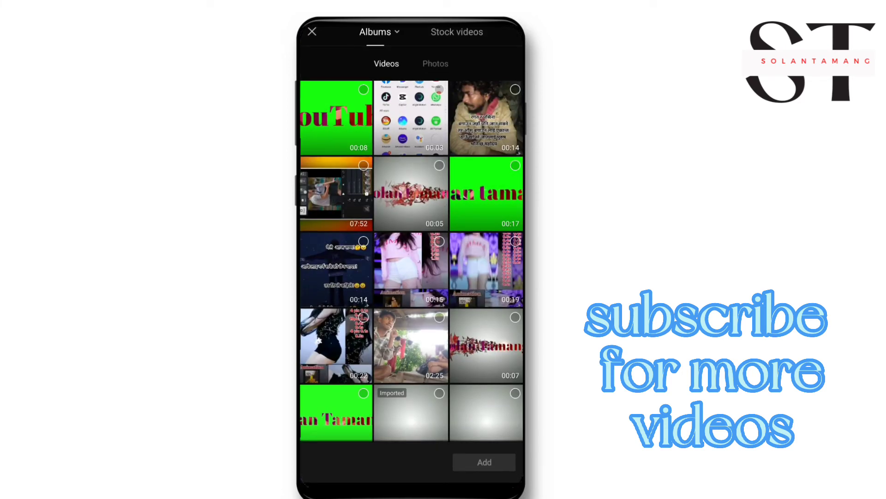
{"action": "left_click", "coordinate": [336, 117]}
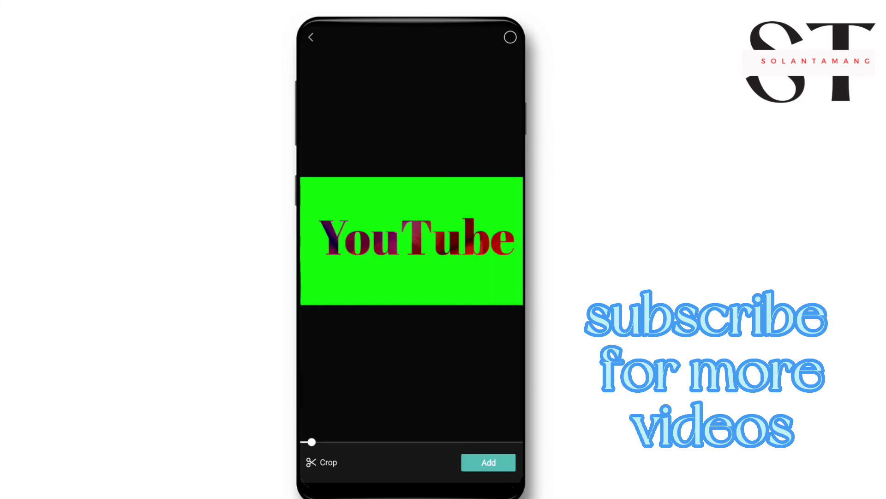
{"action": "left_click", "coordinate": [488, 463]}
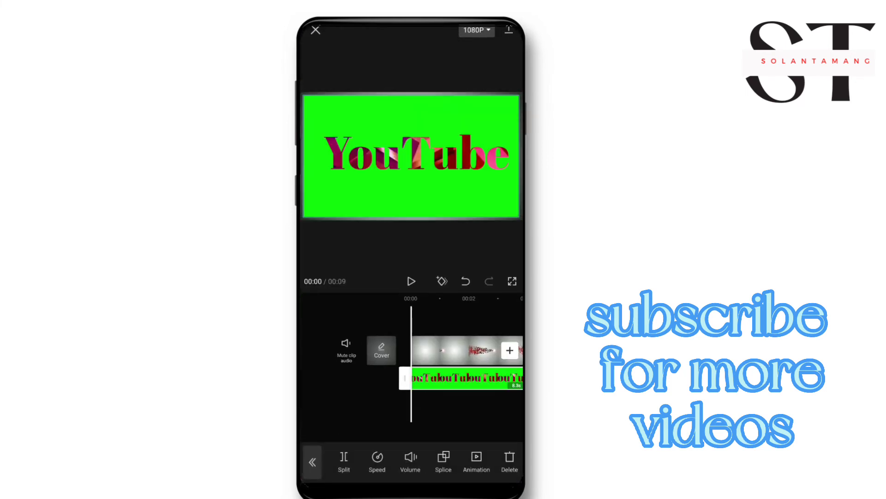
Shift the YouTube overlay later and trim its end to match the background at 00:07
{"action": "mouse_move", "coordinate": [455, 395]}
{"action": "left_mouse_down"}
{"action": "mouse_move", "coordinate": [396, 396]}
{"action": "mouse_move", "coordinate": [471, 381]}
{"action": "left_mouse_up"}
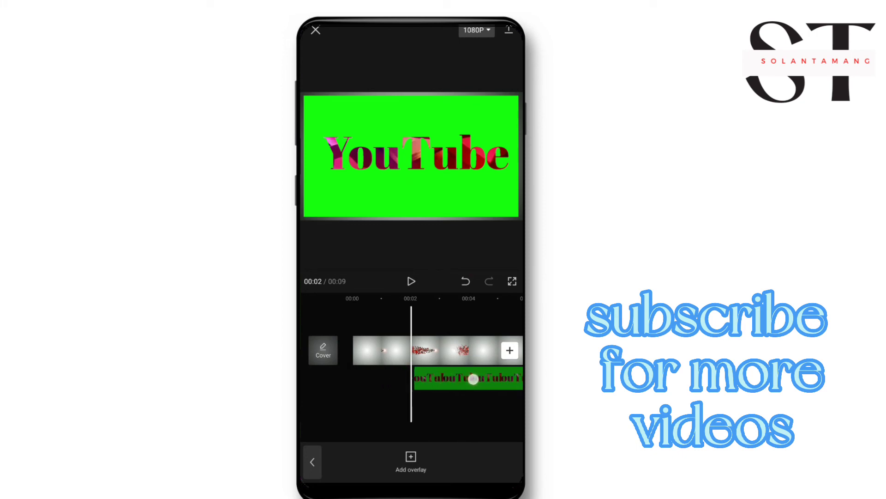
{"action": "left_click_drag", "start_coordinate": [436, 410], "coordinate": [372, 404]}
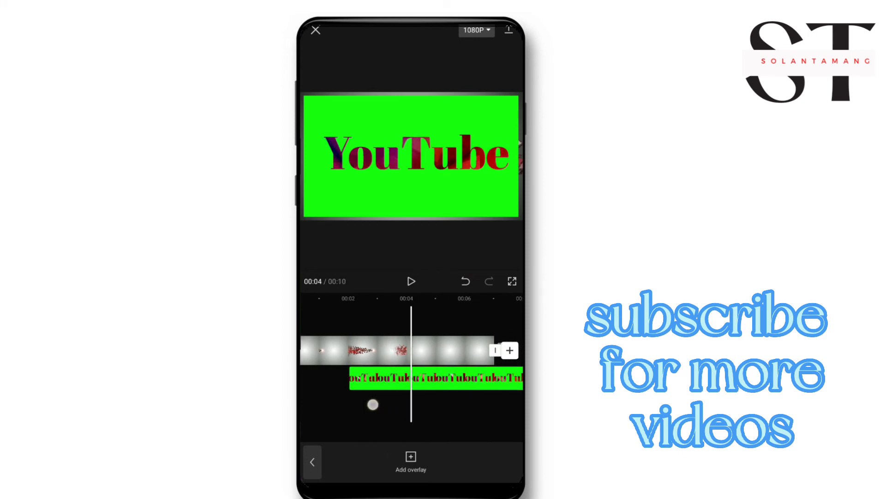
{"action": "left_click_drag", "start_coordinate": [404, 406], "coordinate": [382, 402]}
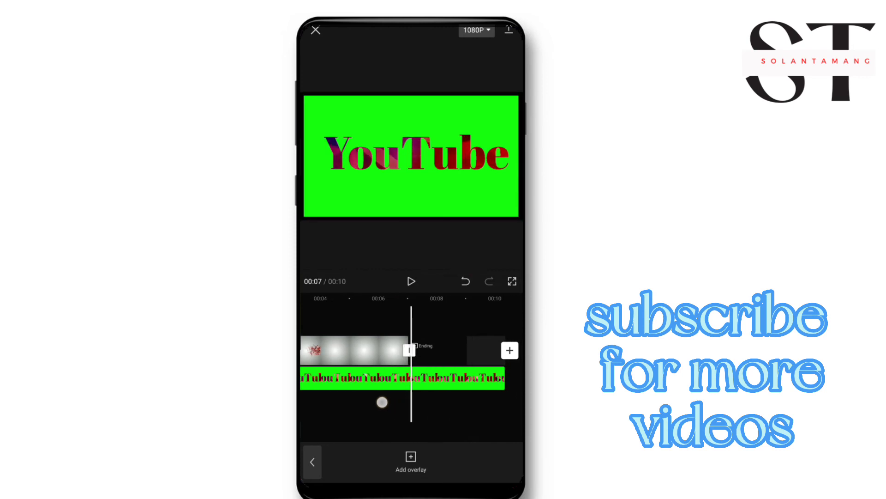
{"action": "left_click", "coordinate": [383, 388]}
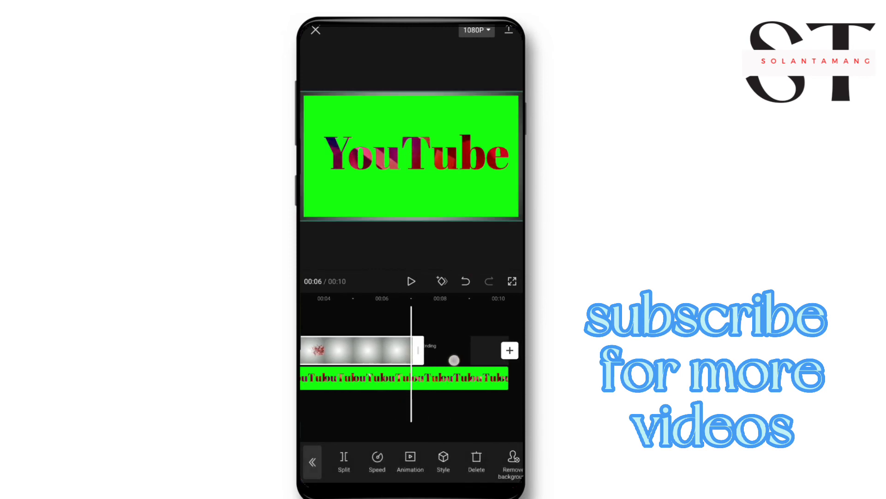
{"action": "left_click_drag", "start_coordinate": [454, 360], "coordinate": [453, 359]}
{"action": "left_click", "coordinate": [465, 382]}
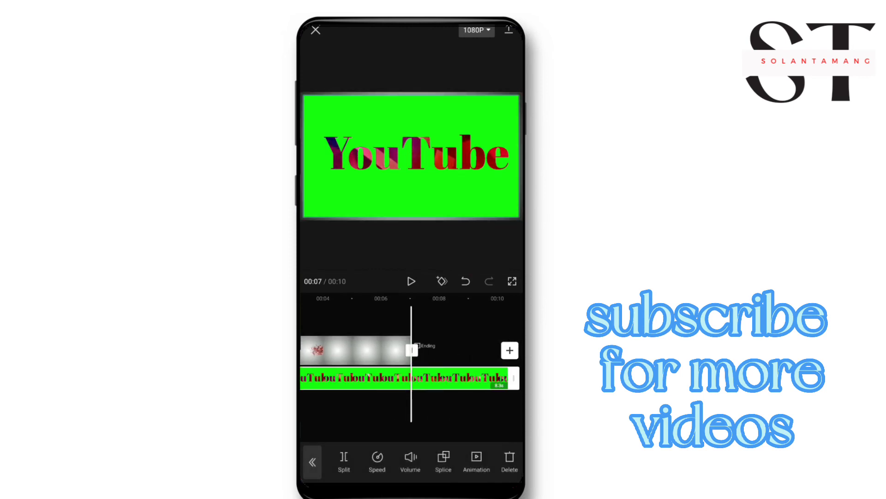
{"action": "left_click_drag", "start_coordinate": [509, 377], "coordinate": [418, 383]}
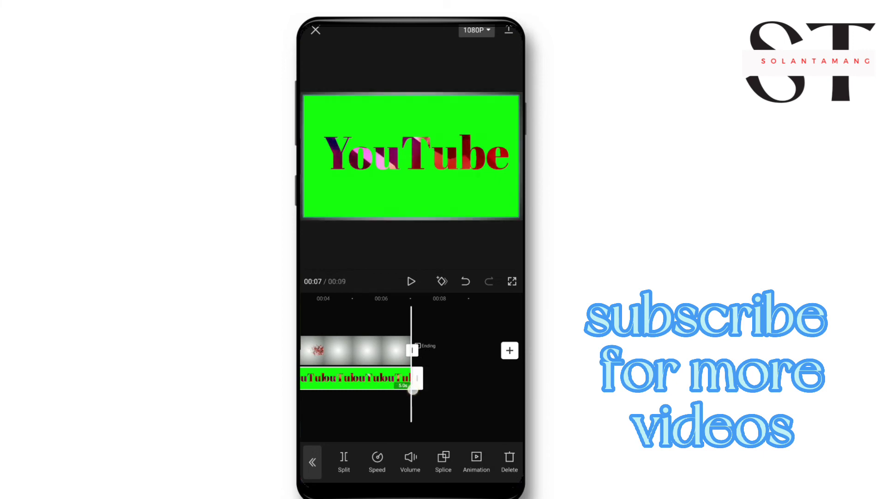
Delete the CapCut ending clip and rewind to the start
{"action": "left_click", "coordinate": [439, 350]}
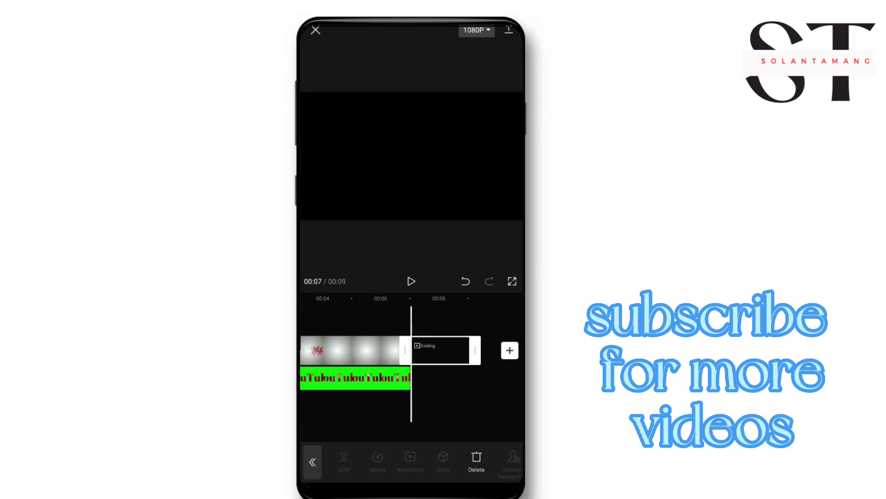
{"action": "left_click_drag", "start_coordinate": [462, 411], "coordinate": [451, 411]}
{"action": "left_click", "coordinate": [434, 356]}
{"action": "left_click", "coordinate": [432, 353]}
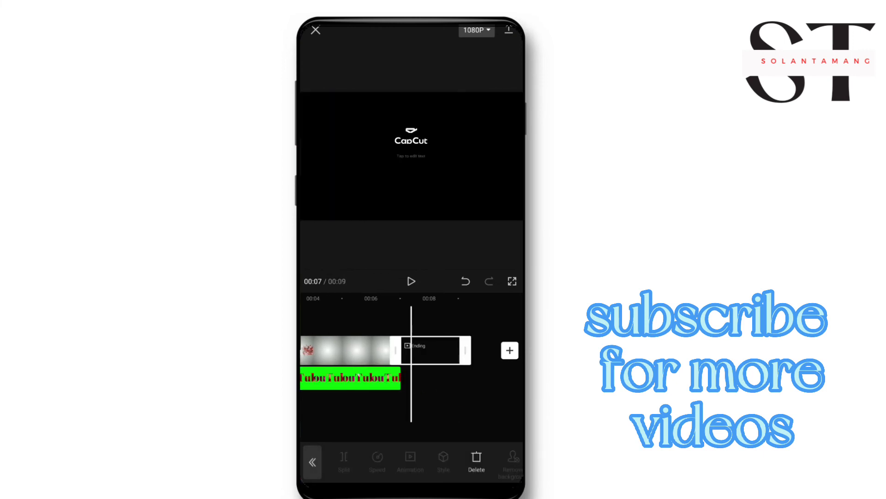
{"action": "left_click", "coordinate": [475, 459]}
{"action": "left_click_drag", "start_coordinate": [389, 420], "coordinate": [475, 416]}
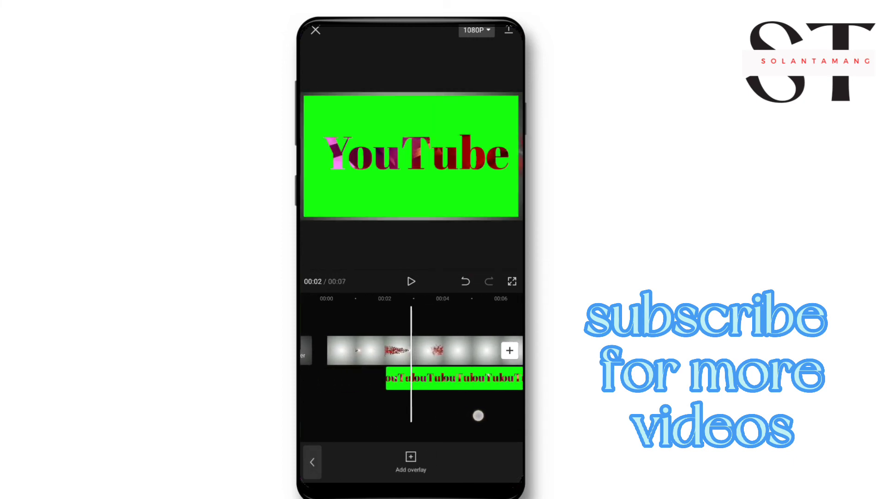
Play the project and select the YouTube overlay clip, briefly checking its Chroma key
{"action": "left_click", "coordinate": [412, 281]}
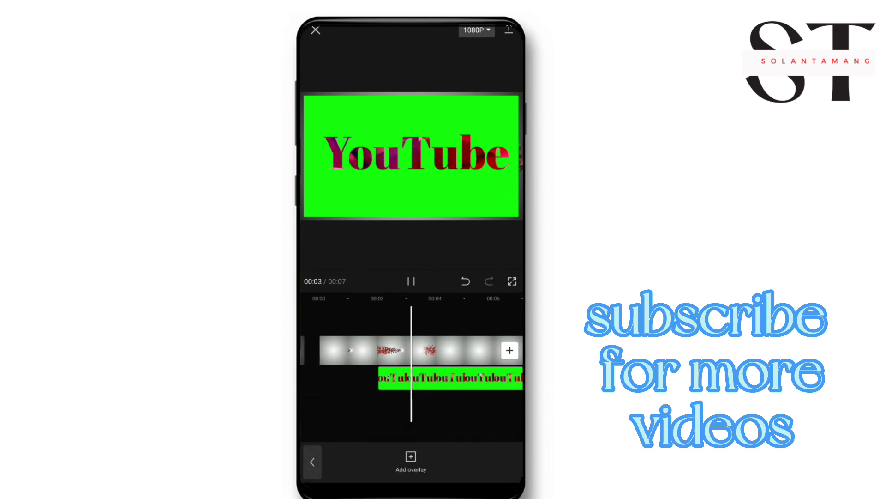
{"action": "left_click_drag", "start_coordinate": [359, 405], "coordinate": [408, 409]}
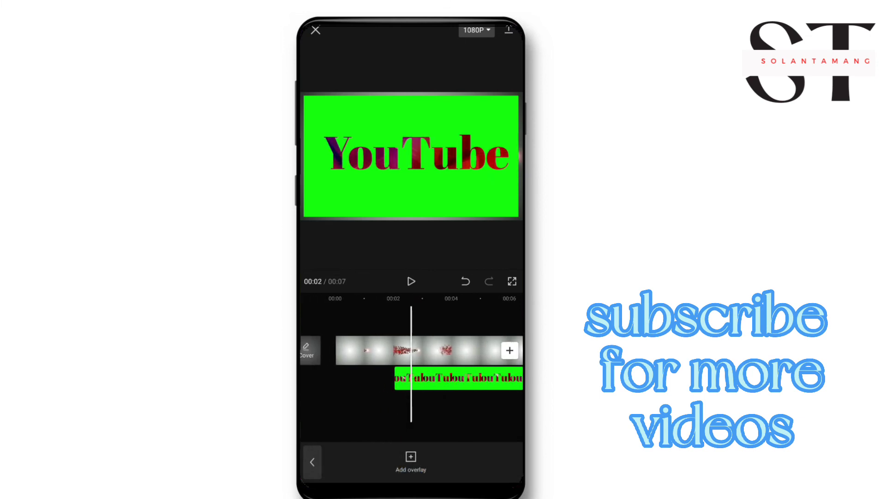
{"action": "left_click_drag", "start_coordinate": [484, 422], "coordinate": [463, 417]}
{"action": "left_click", "coordinate": [465, 378]}
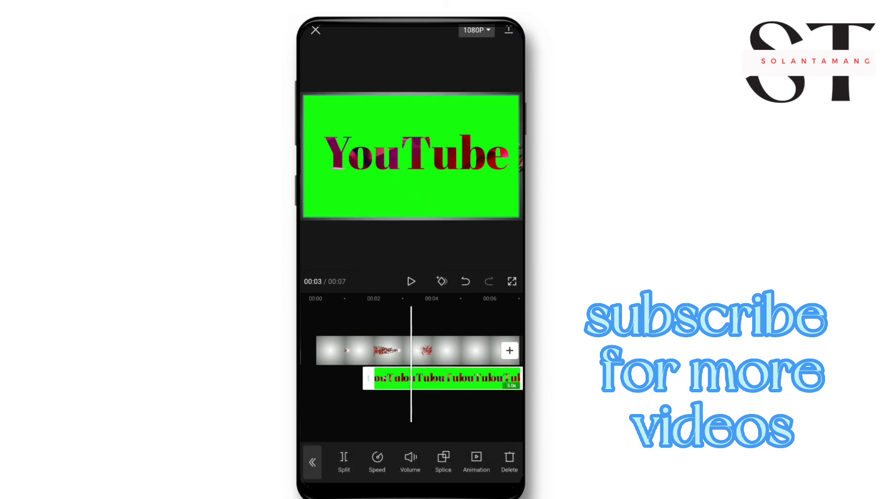
{"action": "left_click_drag", "start_coordinate": [476, 461], "coordinate": [351, 462]}
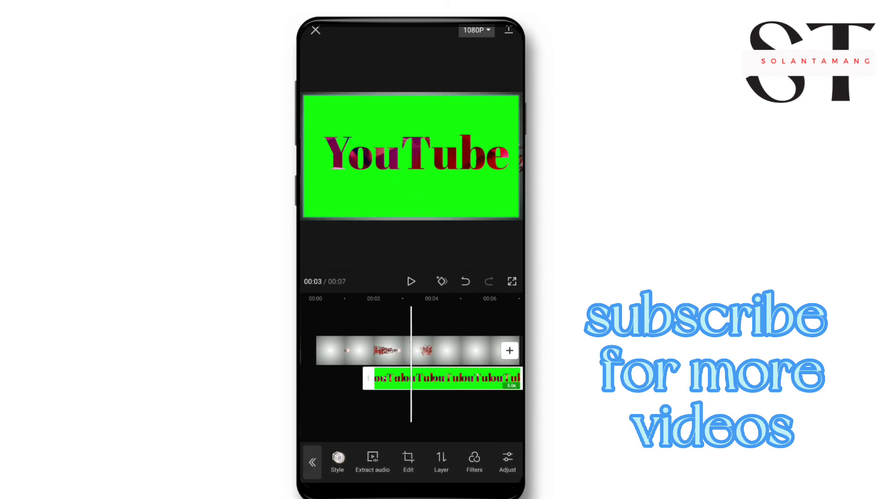
{"action": "left_click_drag", "start_coordinate": [480, 462], "coordinate": [319, 462]}
{"action": "left_click", "coordinate": [446, 459]}
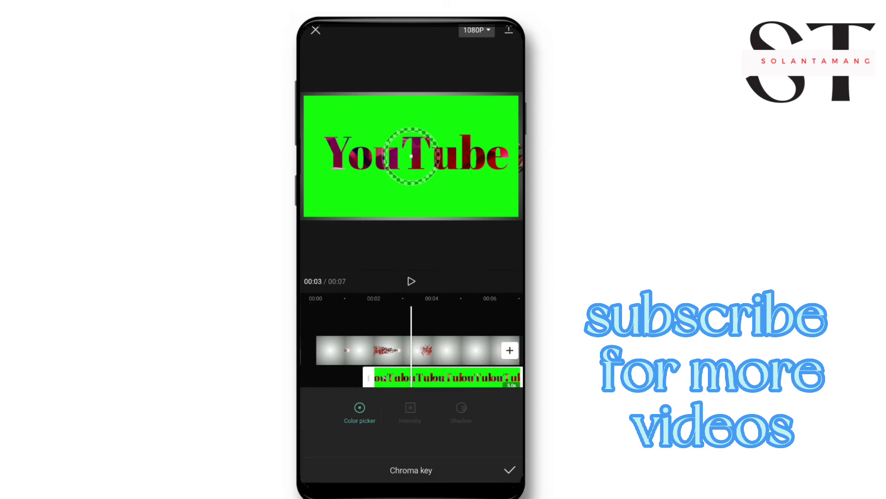
{"action": "left_click", "coordinate": [332, 407]}
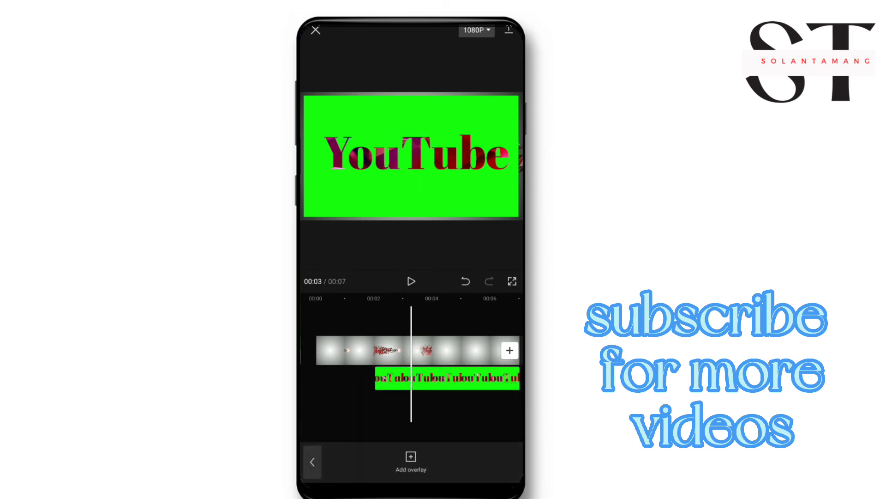
Key out the overlay's green with the color picker at intensity 100, then replay the result
{"action": "left_click", "coordinate": [461, 377]}
{"action": "left_click_drag", "start_coordinate": [485, 462], "coordinate": [416, 469]}
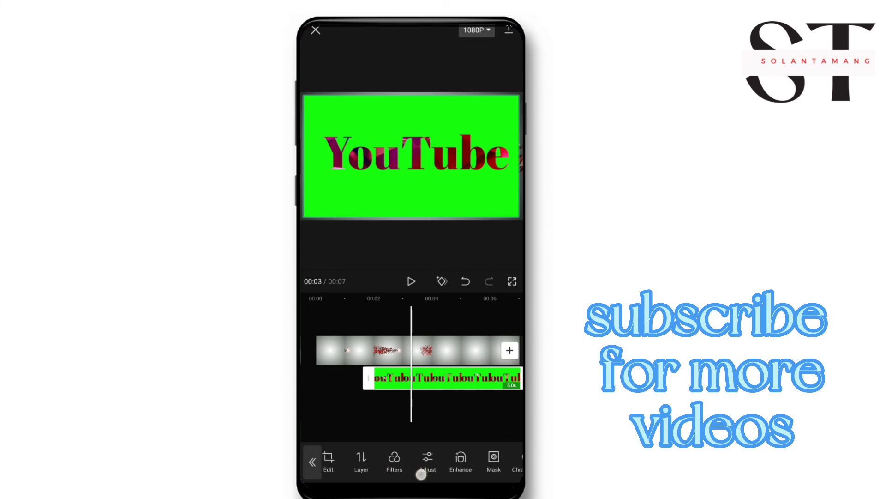
{"action": "left_click_drag", "start_coordinate": [469, 472], "coordinate": [406, 471]}
{"action": "left_click", "coordinate": [456, 460]}
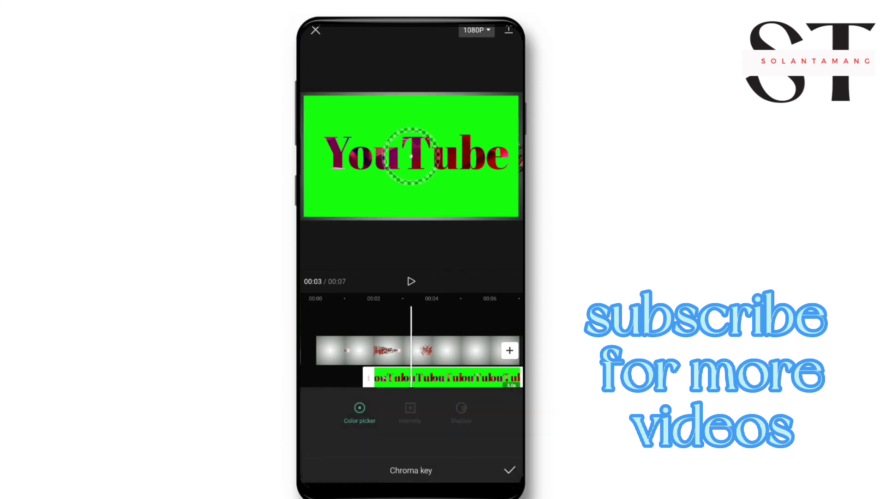
{"action": "left_click_drag", "start_coordinate": [411, 156], "coordinate": [418, 124]}
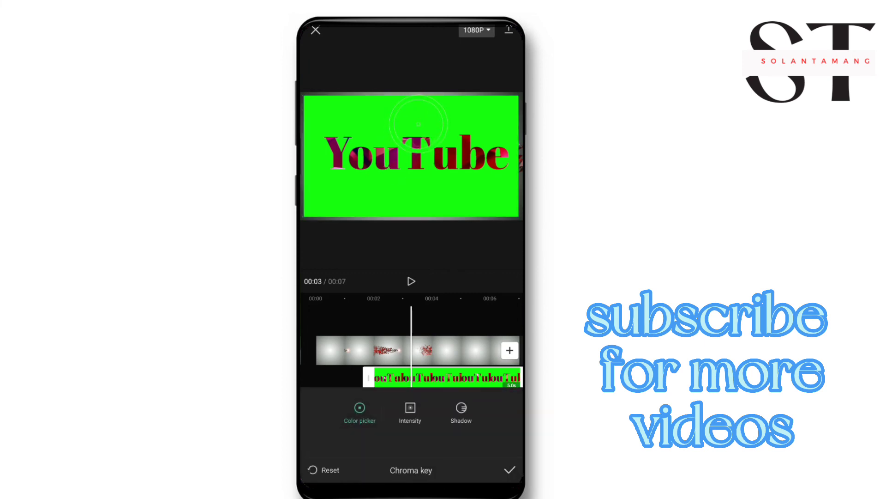
{"action": "left_click", "coordinate": [410, 411]}
{"action": "left_click_drag", "start_coordinate": [343, 444], "coordinate": [487, 443]}
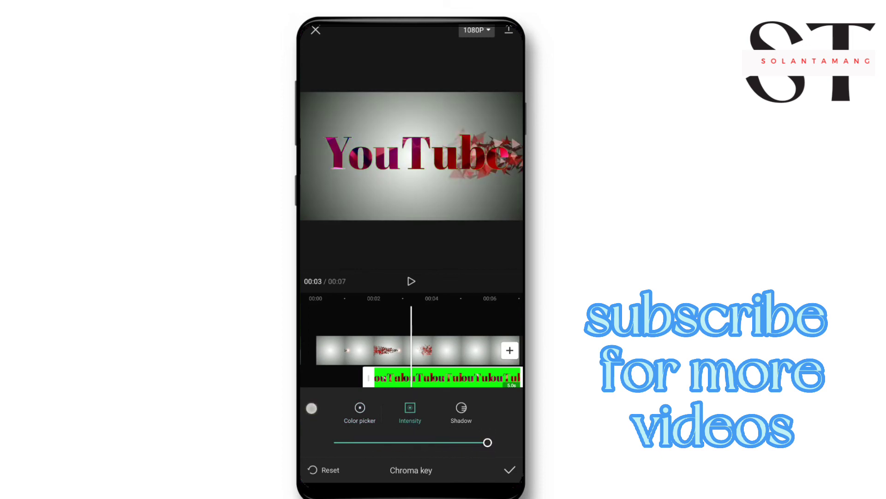
{"action": "left_click", "coordinate": [510, 470]}
{"action": "left_click_drag", "start_coordinate": [370, 351], "coordinate": [451, 350]}
{"action": "left_click", "coordinate": [411, 281]}
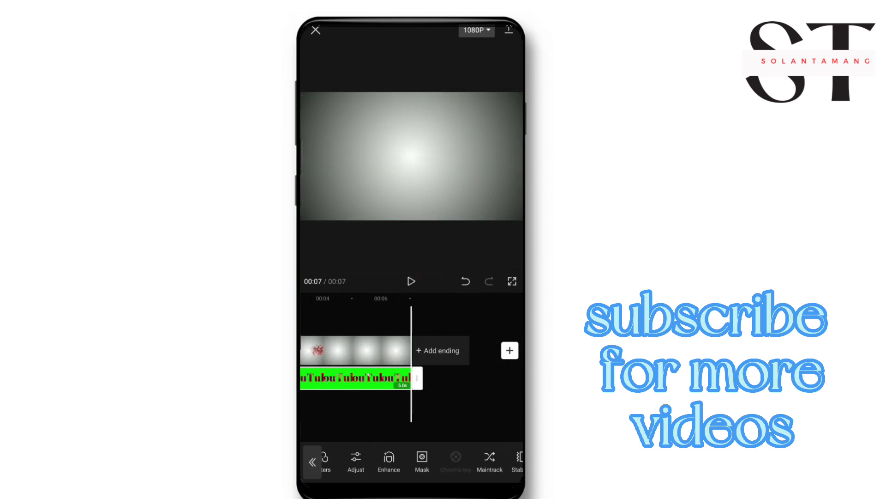
Check the title at the 6-second mark and export the keyed video
{"action": "left_click_drag", "start_coordinate": [408, 400], "coordinate": [435, 410]}
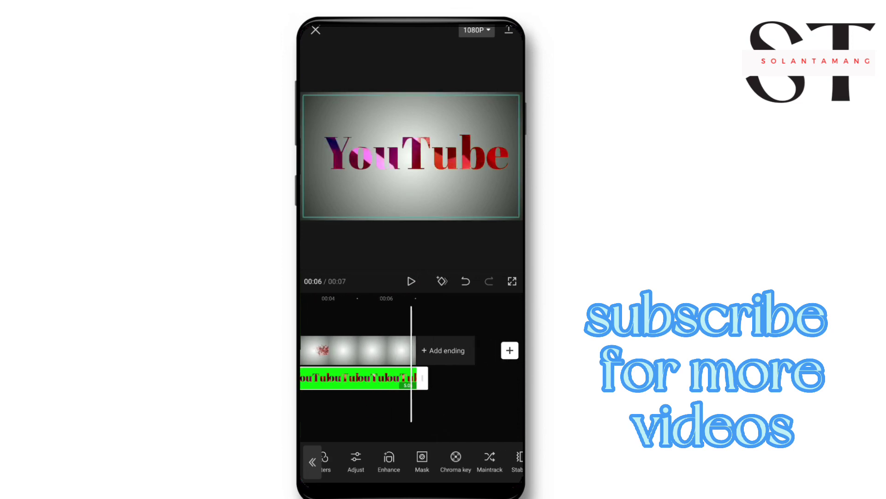
{"action": "left_click", "coordinate": [509, 30]}
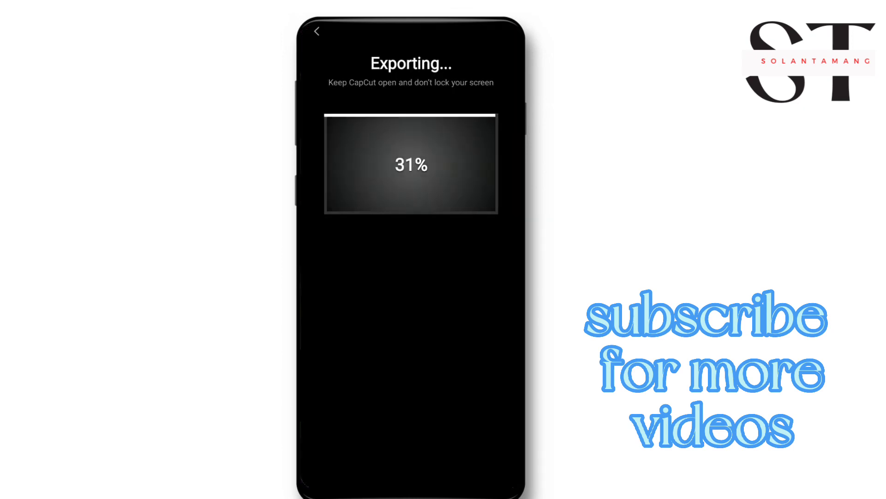